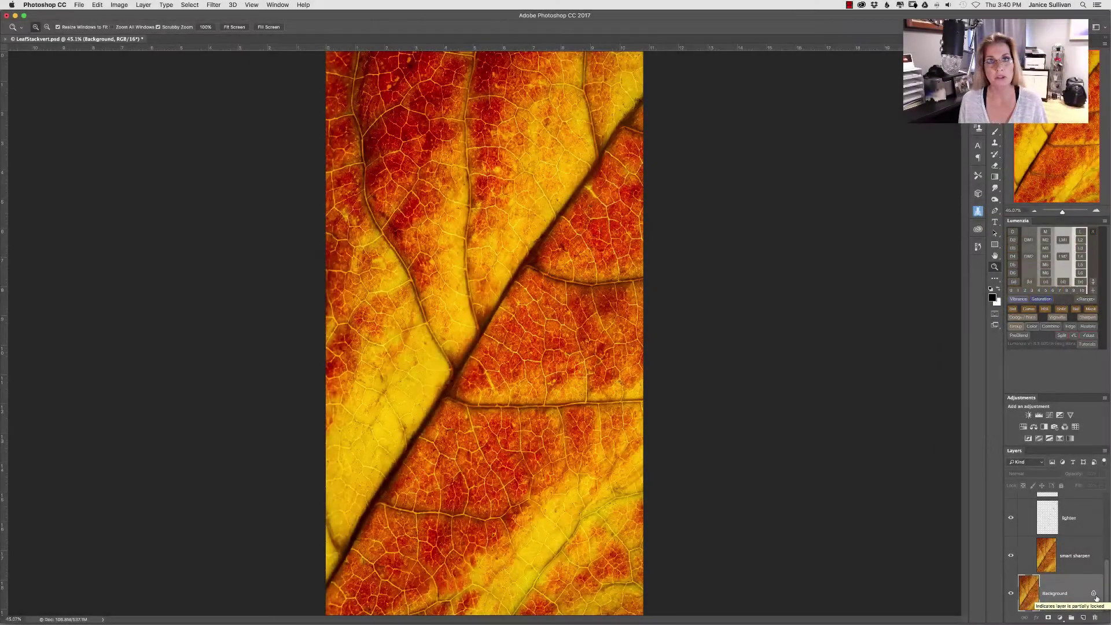
# Step: Zoom back out to show the full leaf image
pyautogui.press('alt')
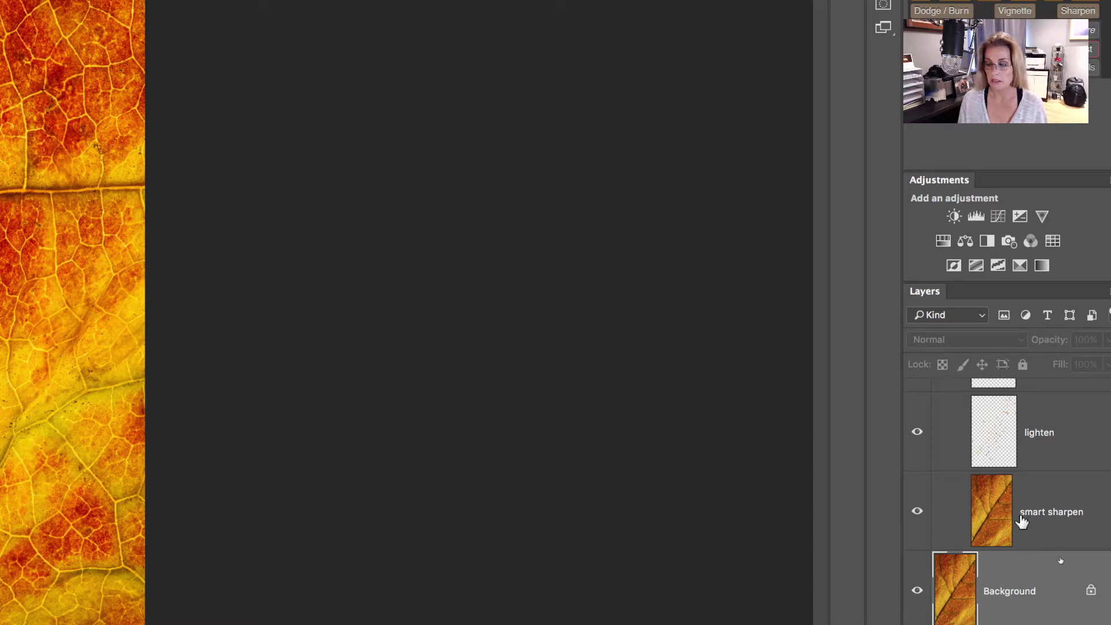
pyautogui.scroll(2, 1021, 519)
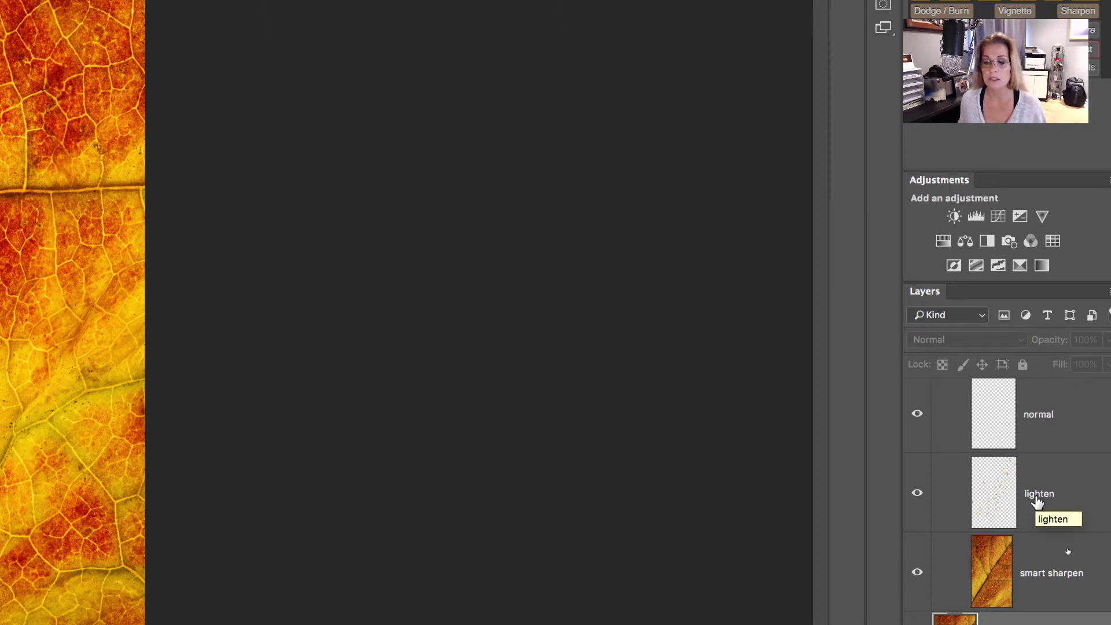
pyautogui.scroll(2, 1037, 502)
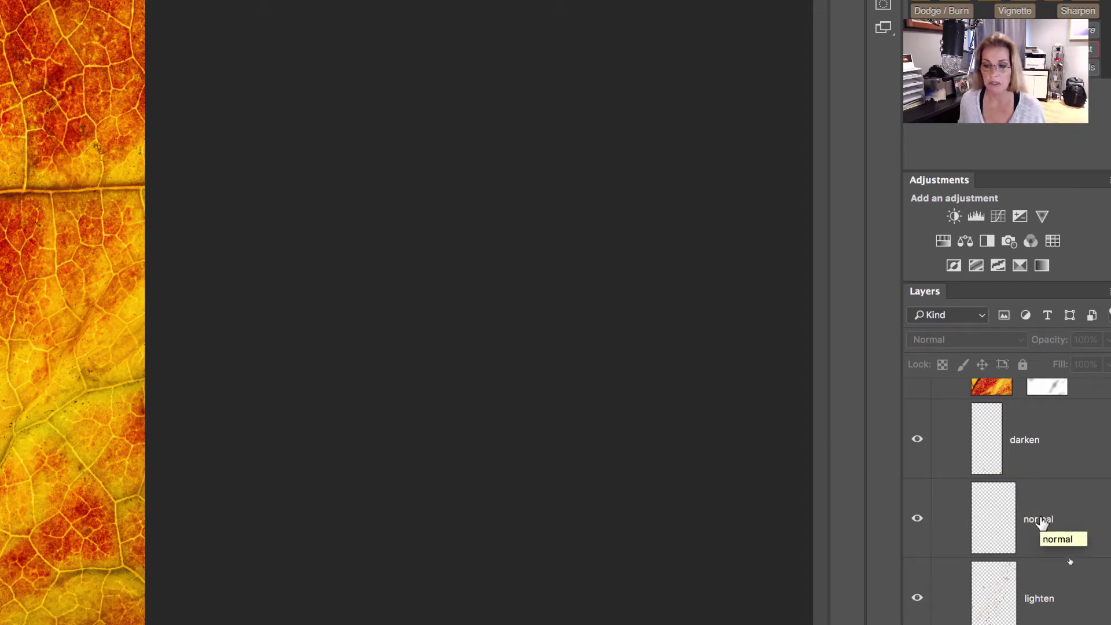
pyautogui.scroll(1, 1041, 521)
pyautogui.scroll(1, 1041, 512)
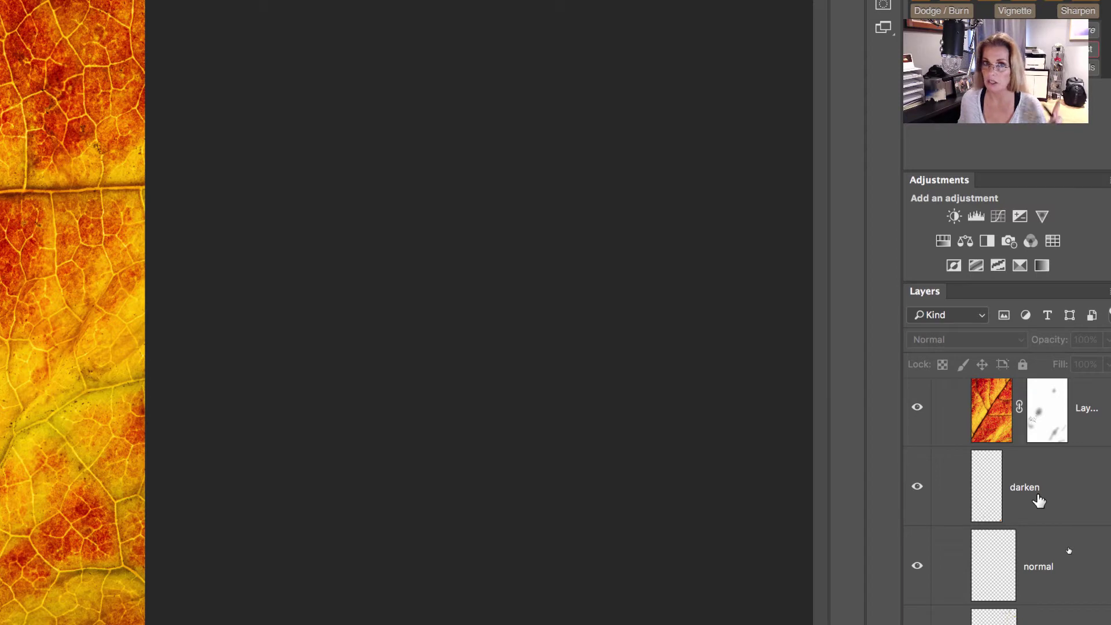
pyautogui.scroll(1, 1039, 501)
pyautogui.scroll(3, 1040, 501)
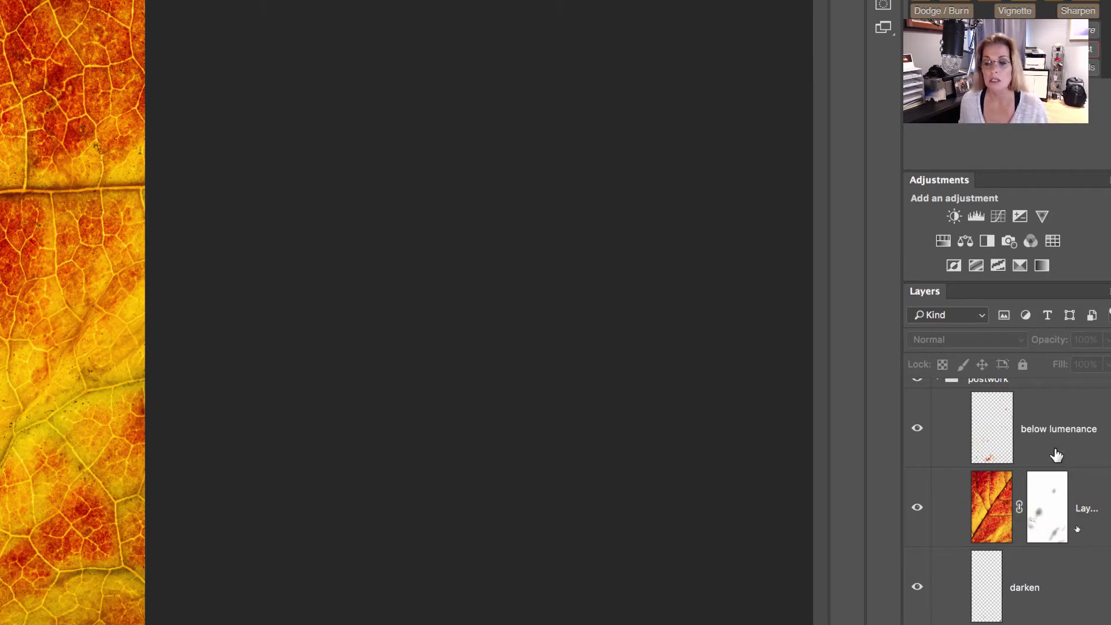
pyautogui.scroll(1, 1056, 456)
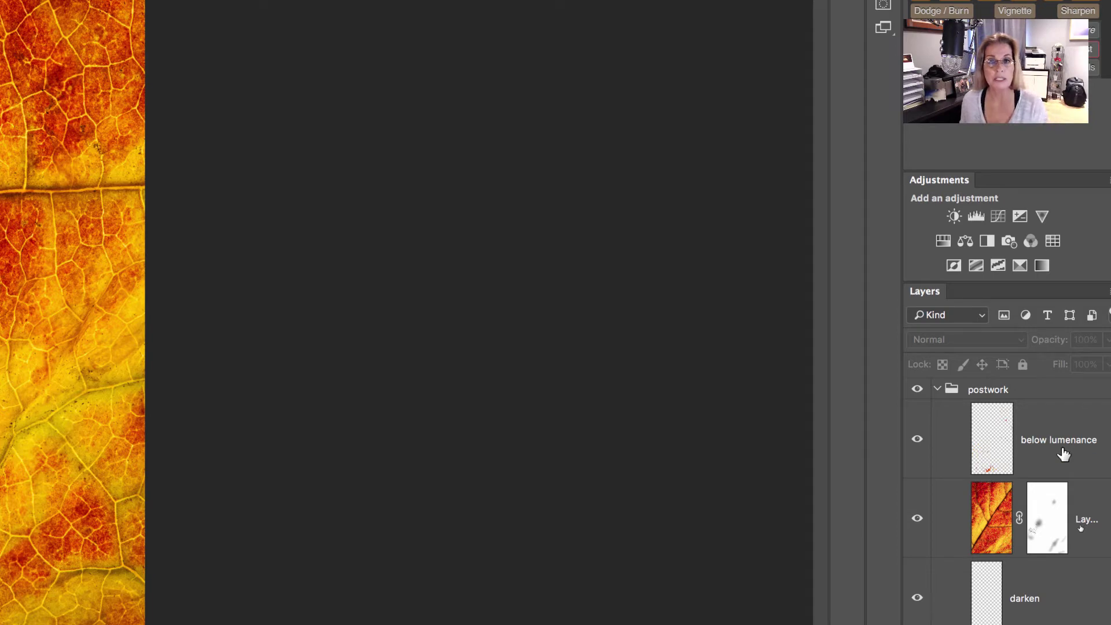
pyautogui.scroll(-2, 1066, 449)
pyautogui.scroll(-1, 1064, 453)
pyautogui.scroll(-1, 1063, 453)
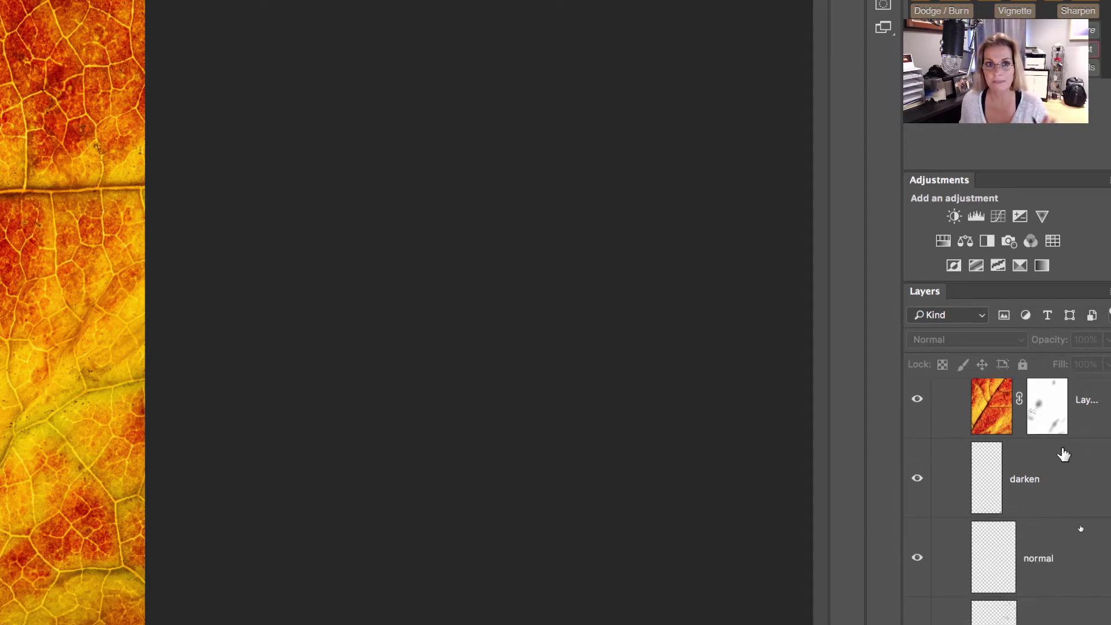
pyautogui.scroll(-1, 1063, 454)
pyautogui.scroll(-1, 1064, 453)
pyautogui.scroll(-1, 1064, 453)
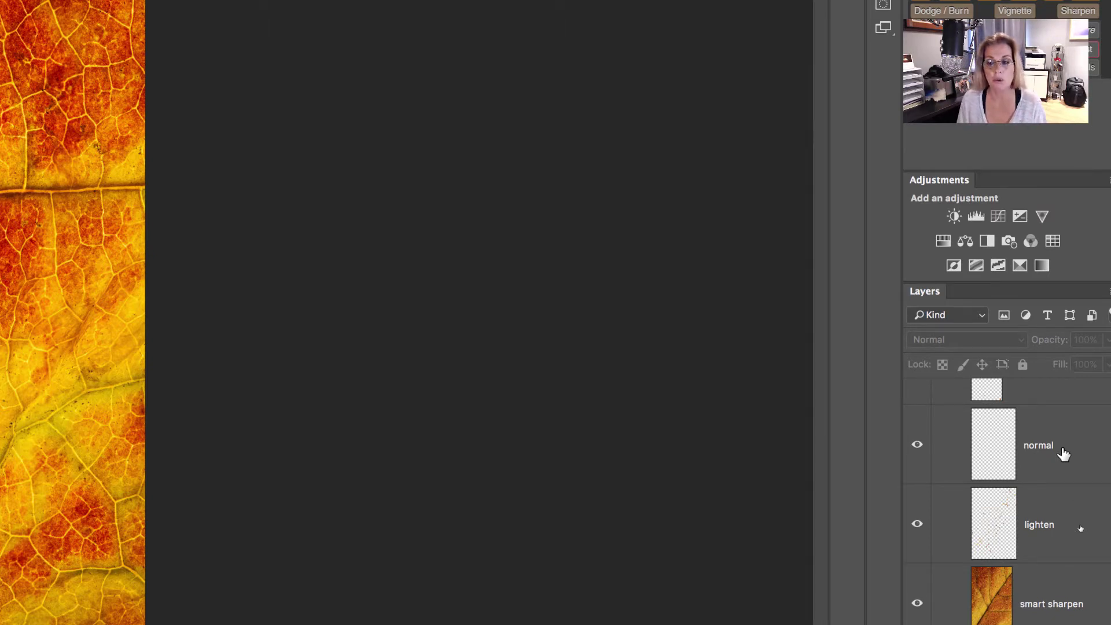
pyautogui.scroll(-2, 1063, 453)
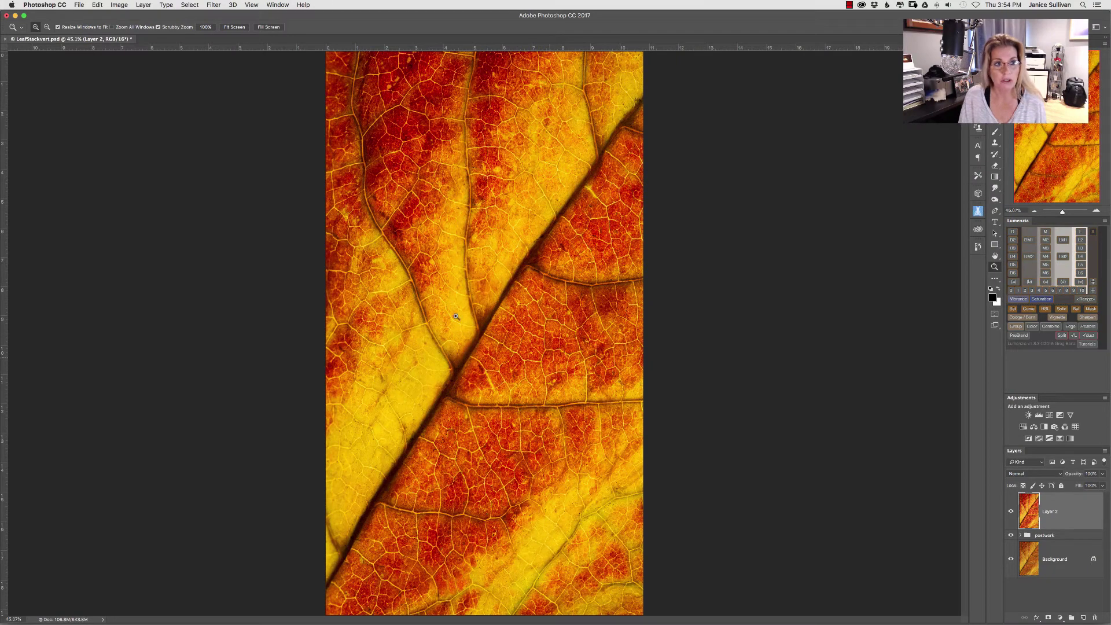
pyautogui.click(213, 6)
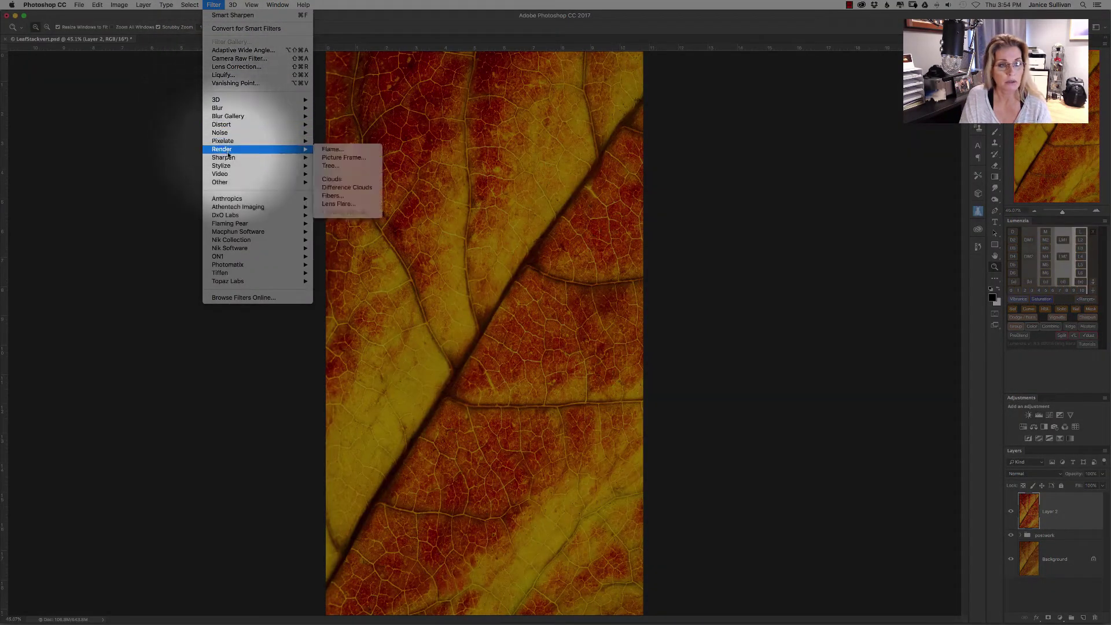
pyautogui.moveTo(224, 157)
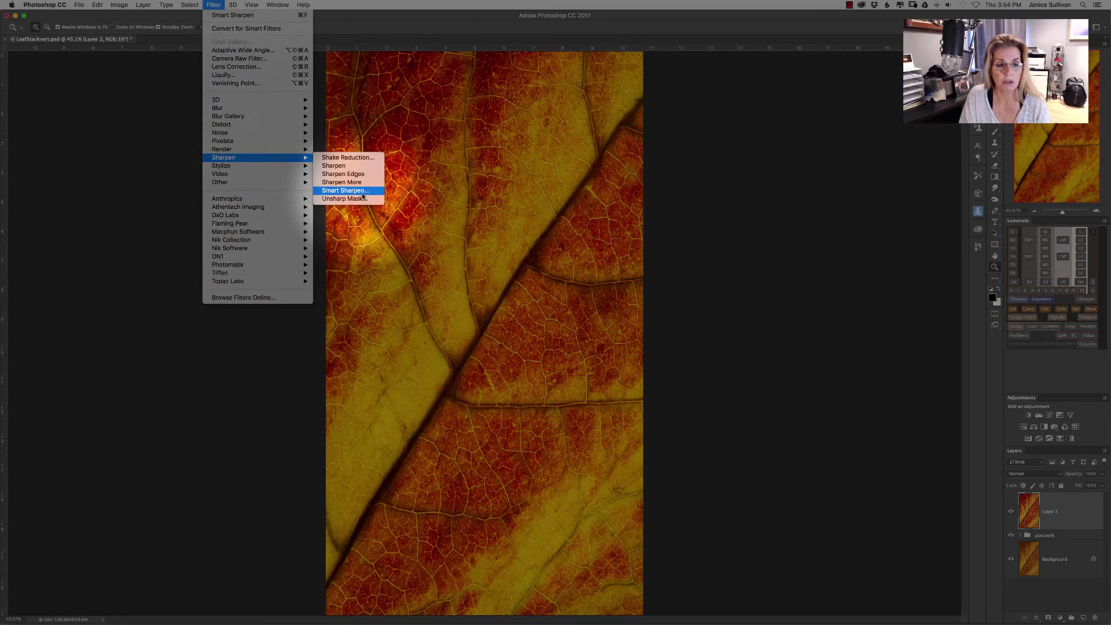
pyautogui.click(362, 193)
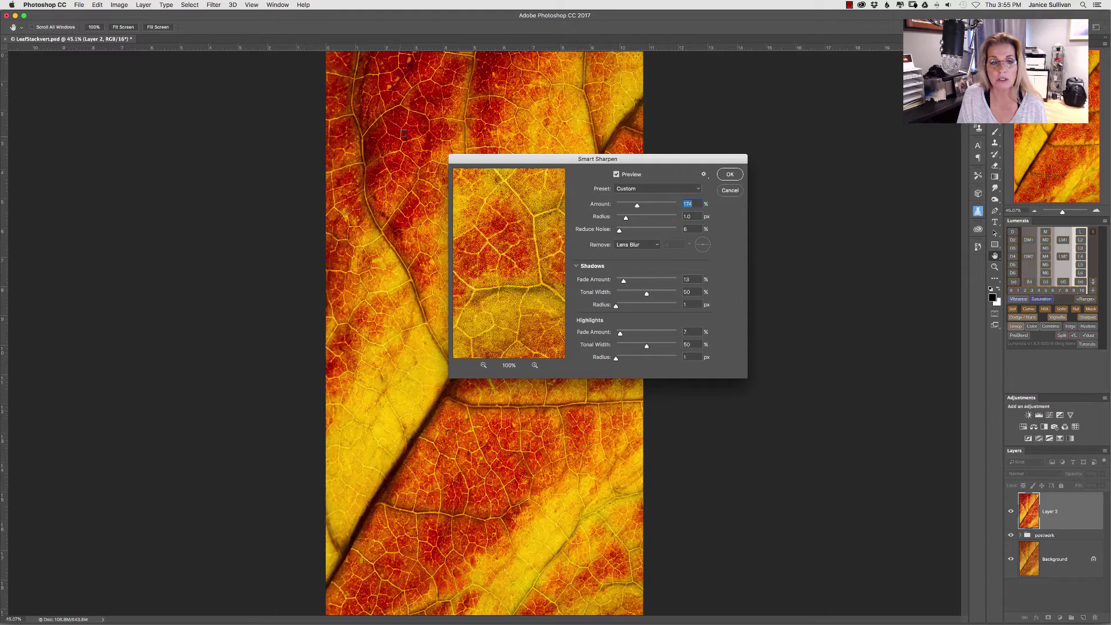
pyautogui.click(407, 159)
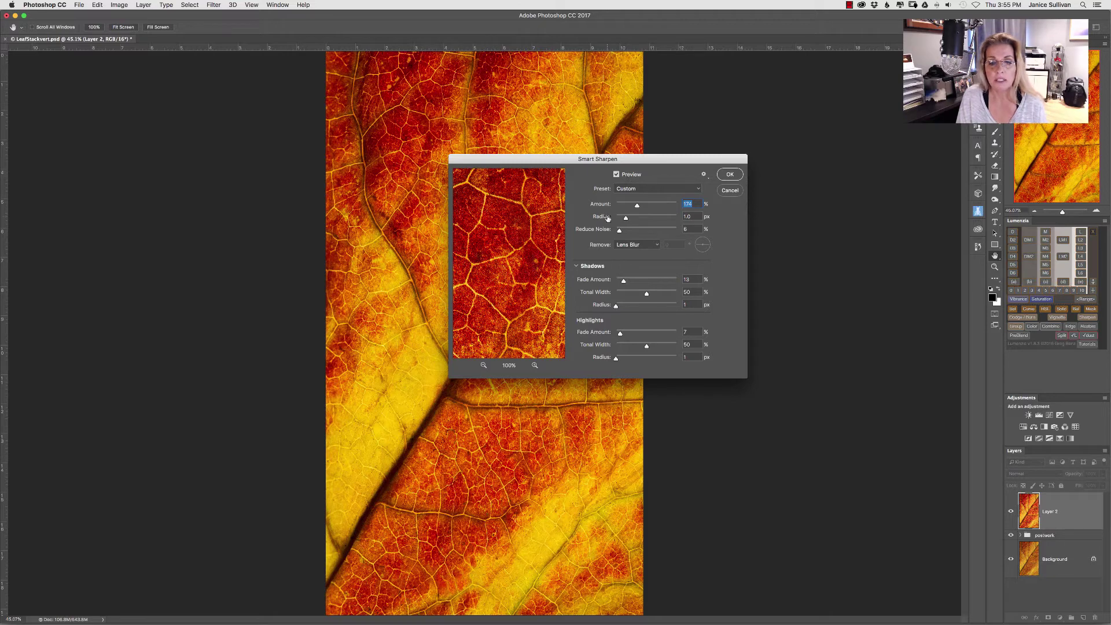
pyautogui.click(643, 190)
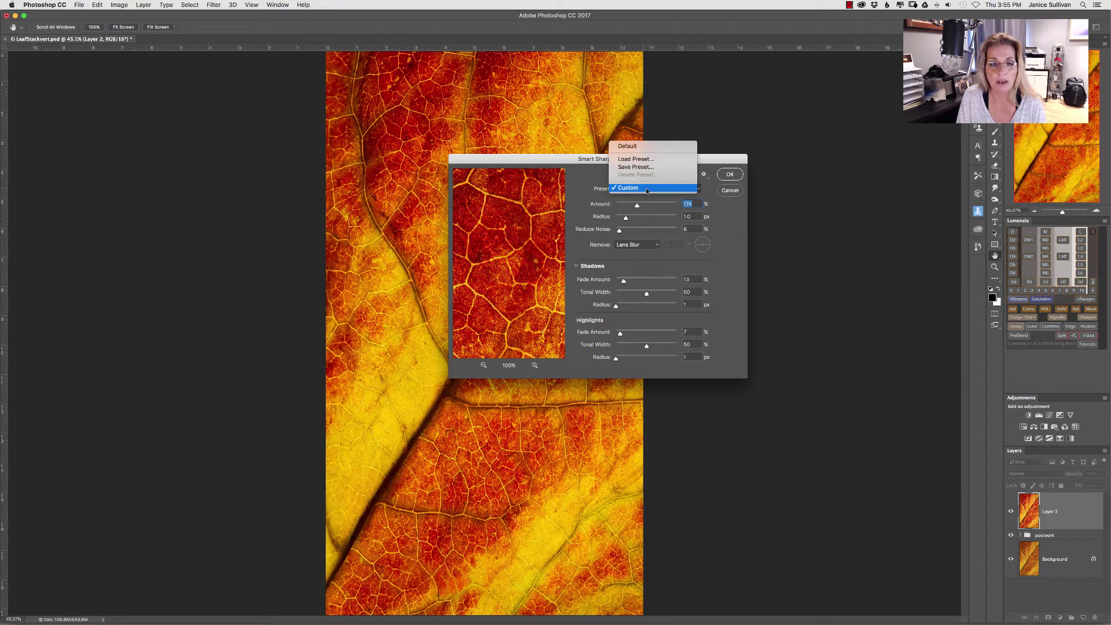
pyautogui.click(646, 190)
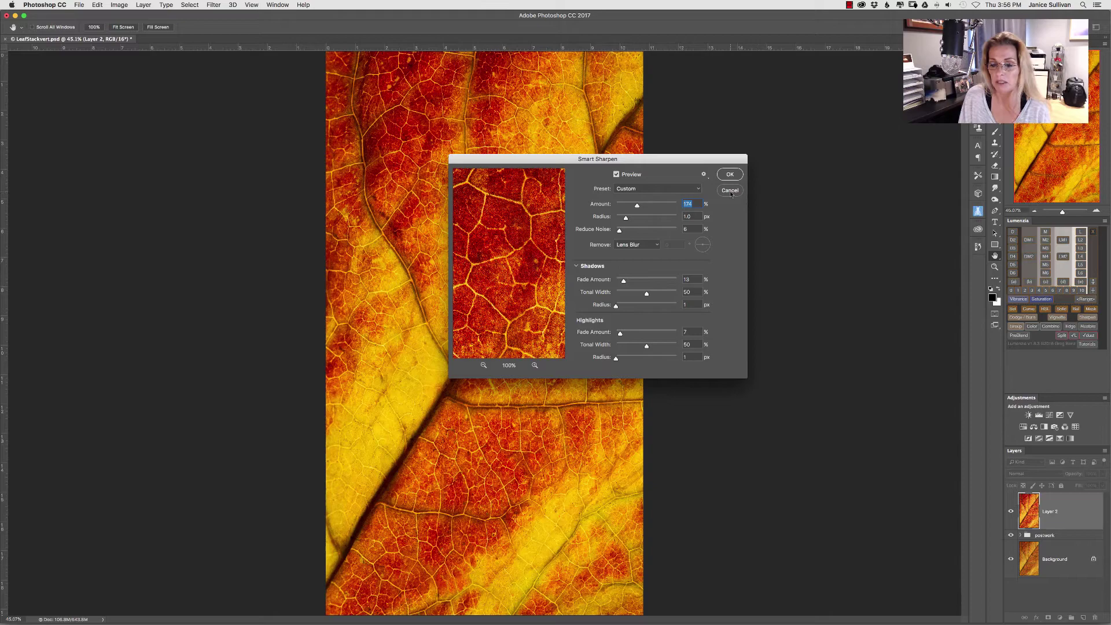
# Step: Dismiss the sharpening settings, zoom to about 157% on the main vein, and pan along it
pyautogui.click(731, 191)
pyautogui.press('z')
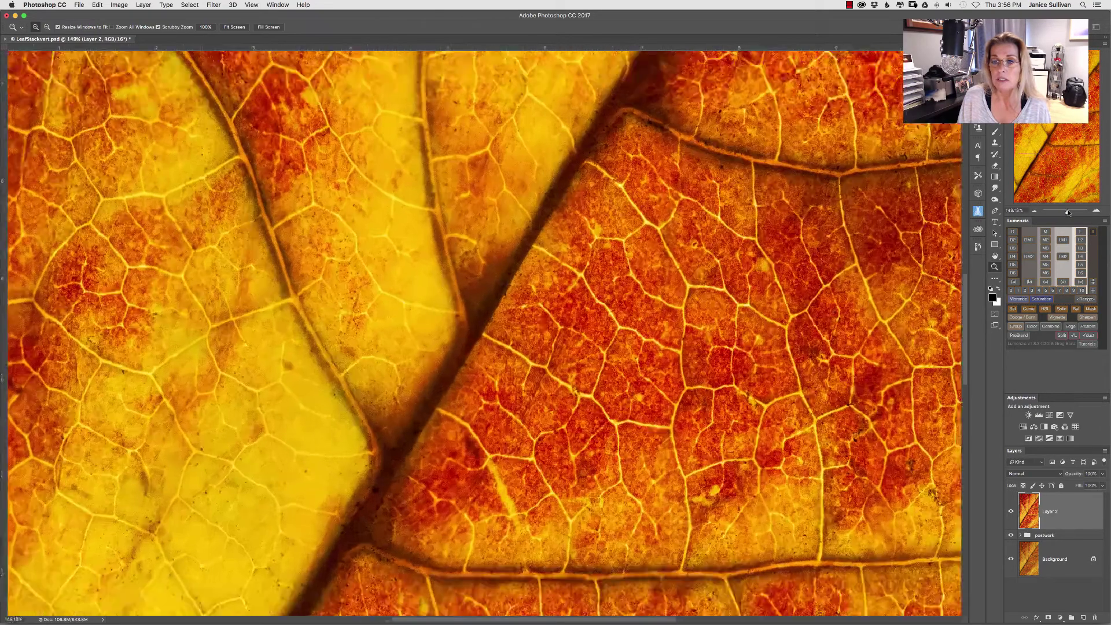
pyautogui.moveTo(423, 471); pyautogui.dragTo(607, 468)
pyautogui.moveTo(1074, 133); pyautogui.dragTo(1093, 124)
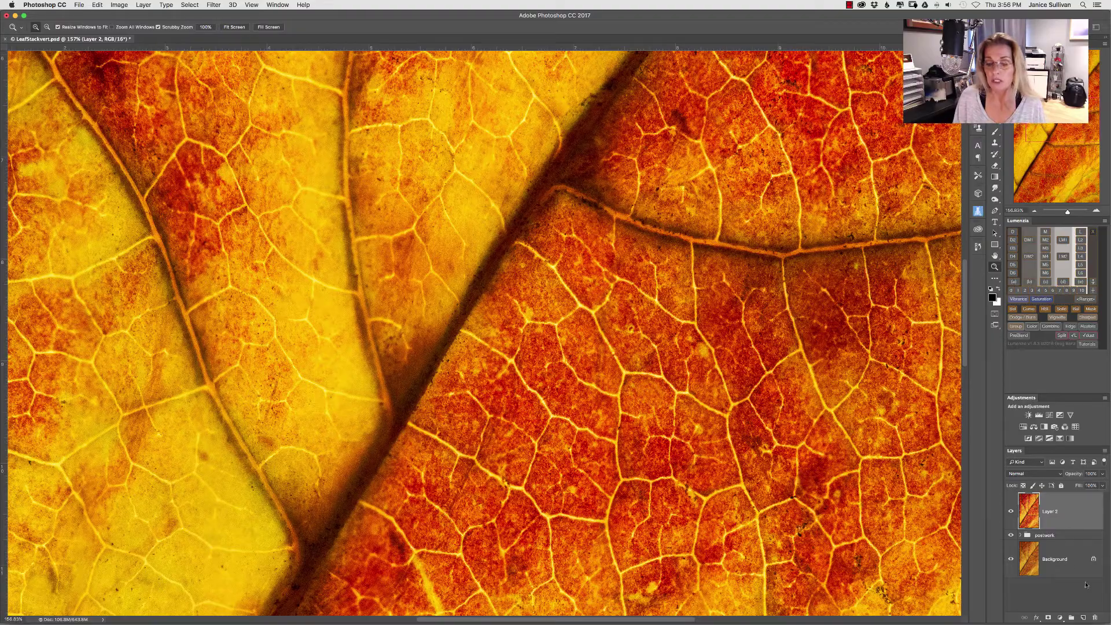
# Step: Add Layer 3 and clone sampled leaf texture onto it with the Clone Stamp tool
pyautogui.click(1084, 617)
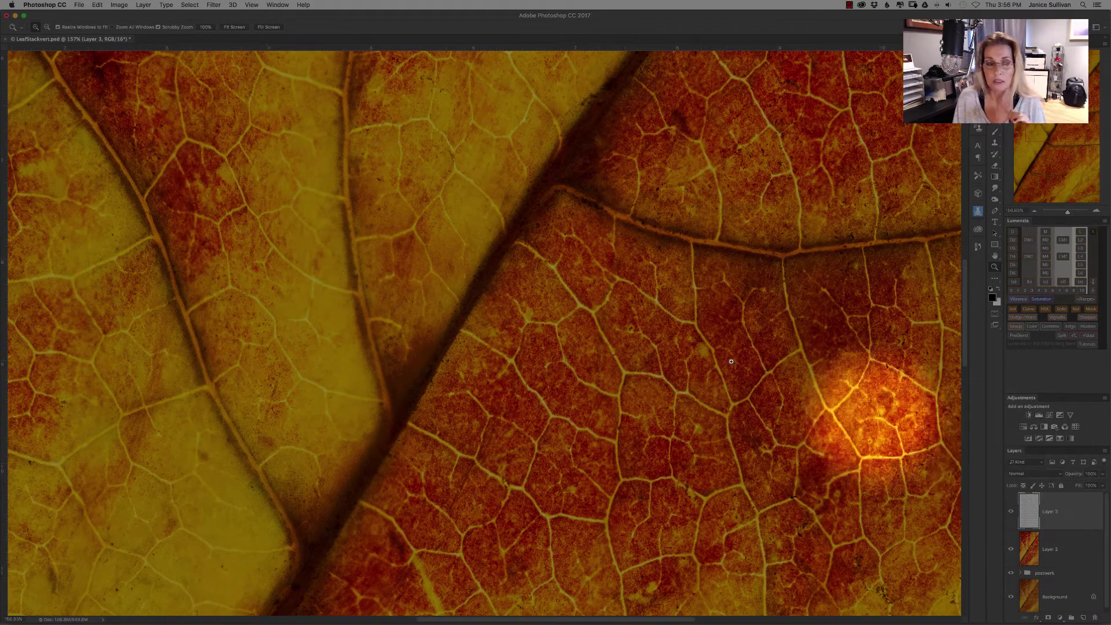
pyautogui.click(995, 143)
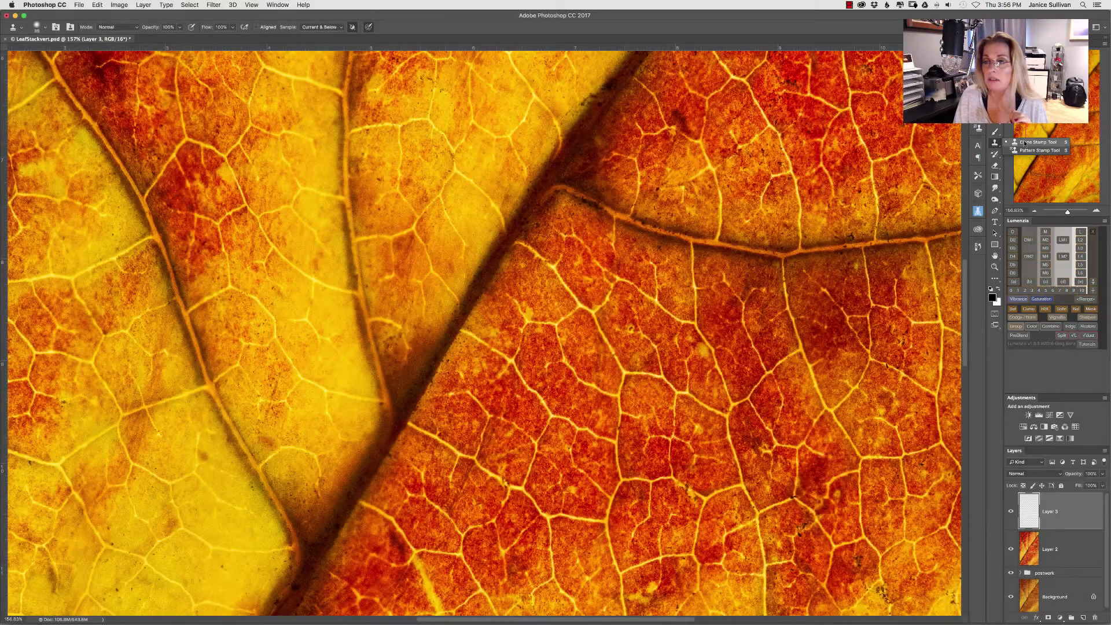
pyautogui.click(1038, 142)
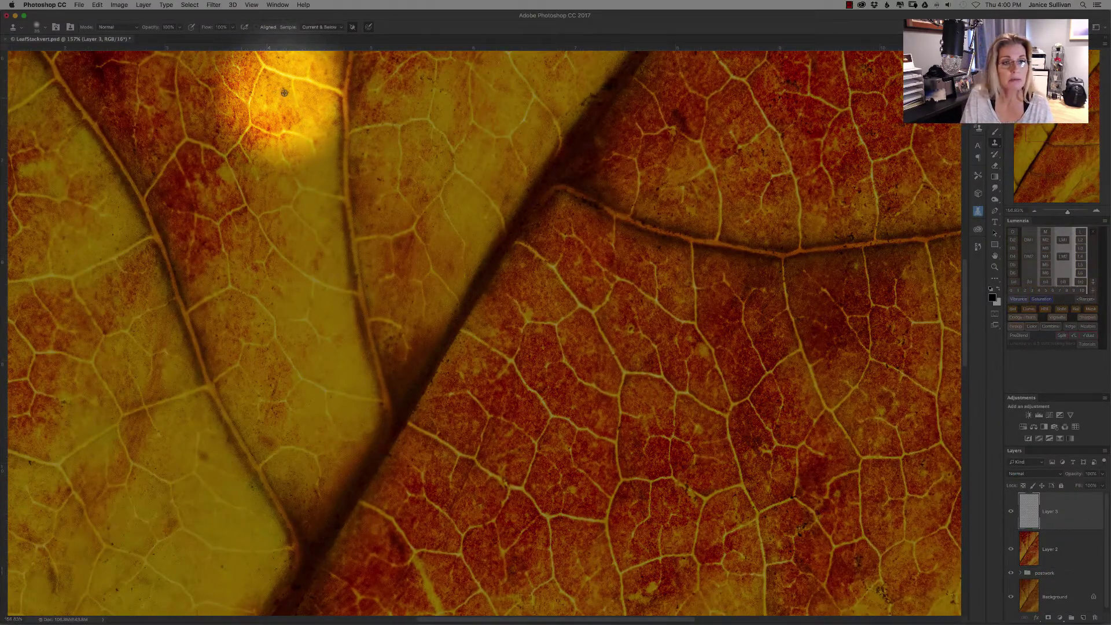
pyautogui.keyDown('alt'); pyautogui.click(310, 93); pyautogui.keyUp('alt')
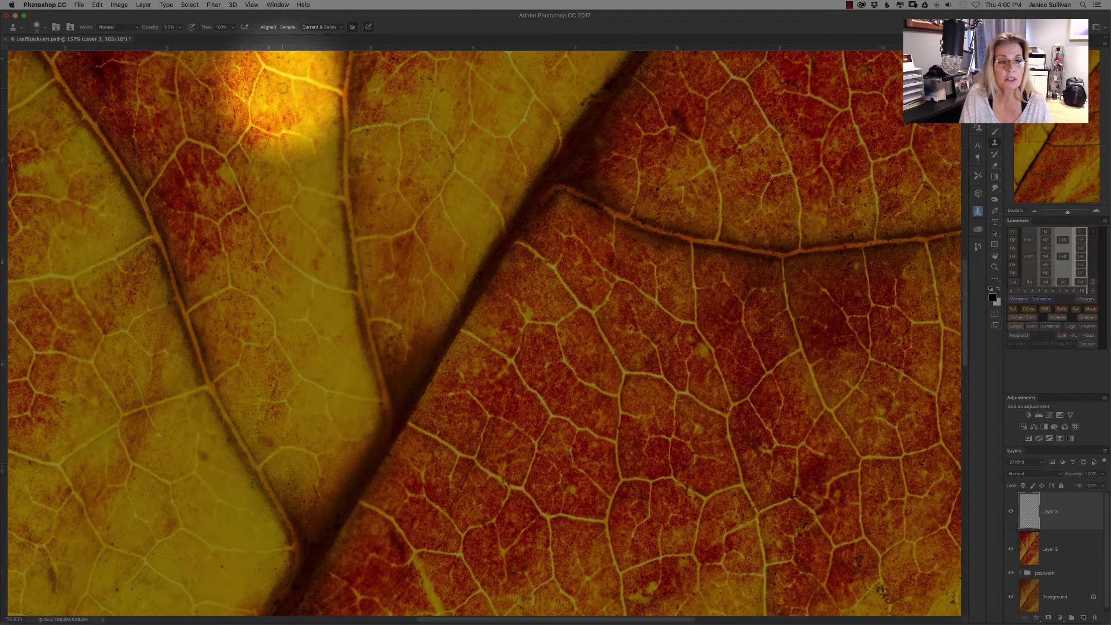
pyautogui.click(282, 90)
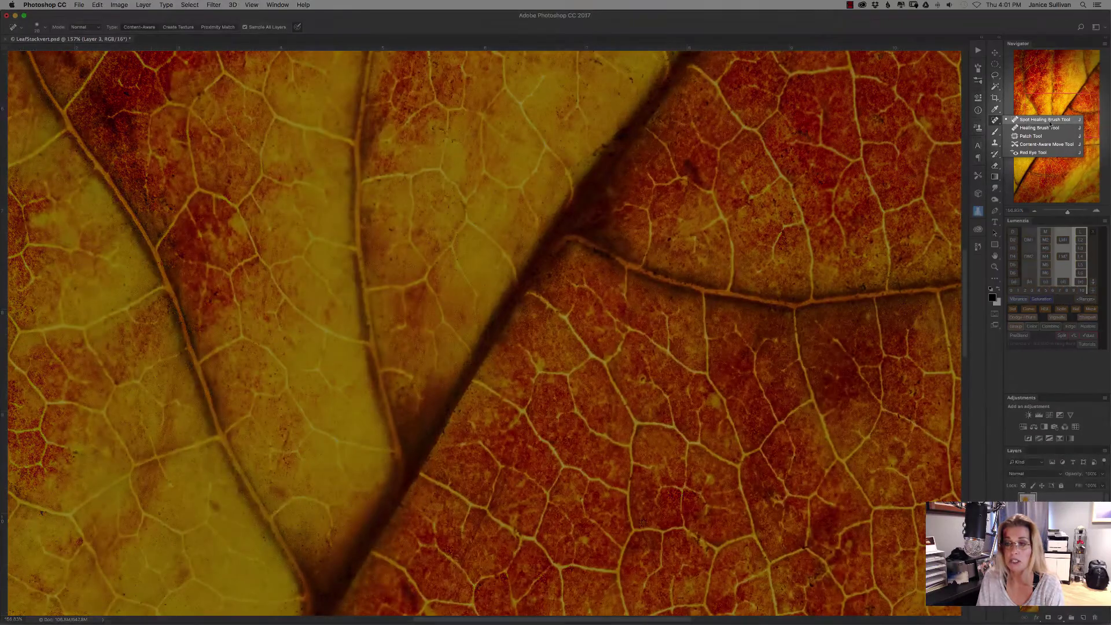
pyautogui.click(1018, 119)
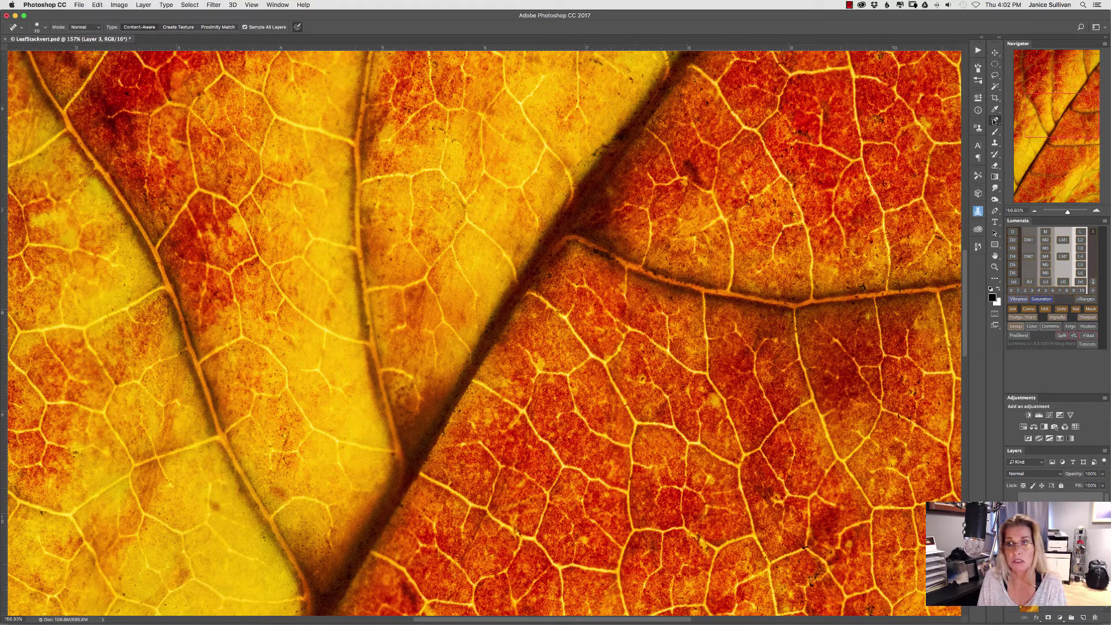
pyautogui.rightClick(995, 119)
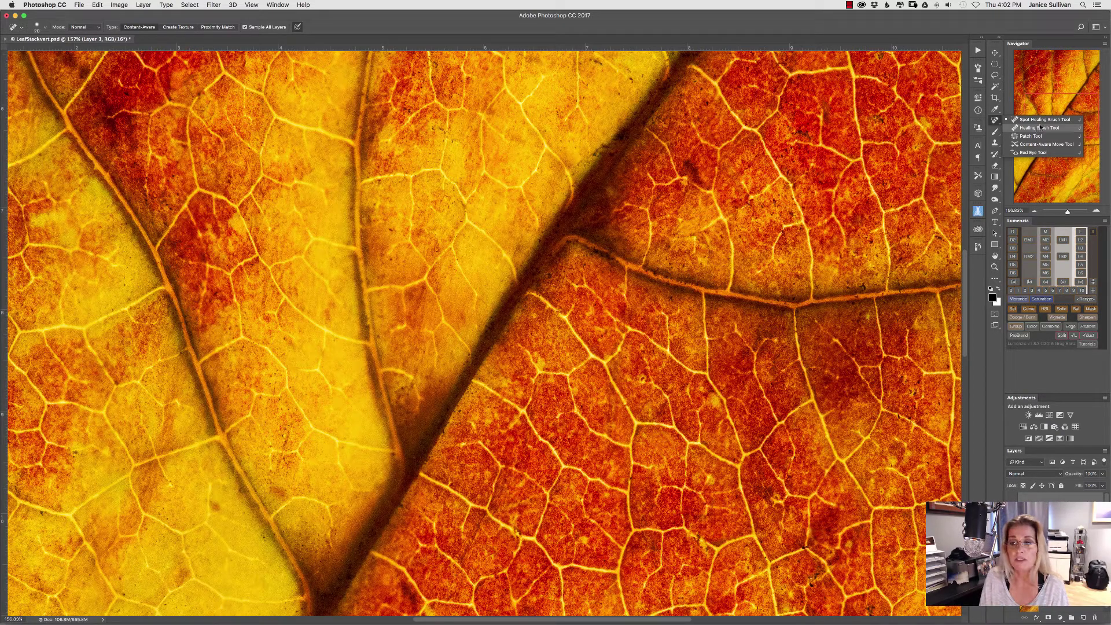
pyautogui.click(1039, 128)
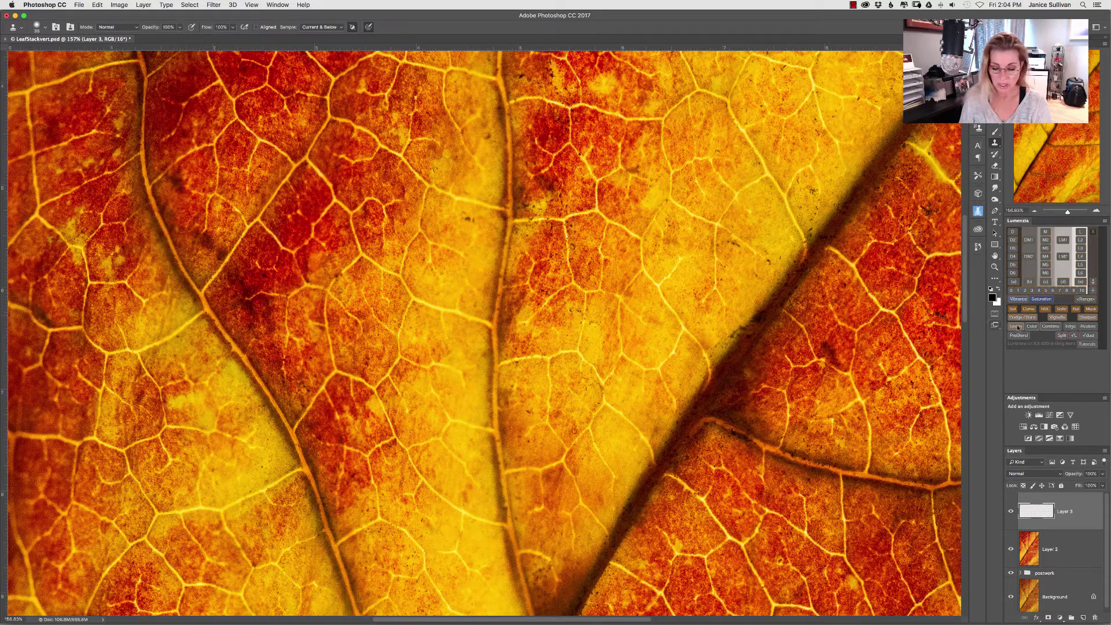
# Step: Add Layer 4, rename it 'lighten', and clone over the blemish beside the red spot
pyautogui.click(1016, 327)
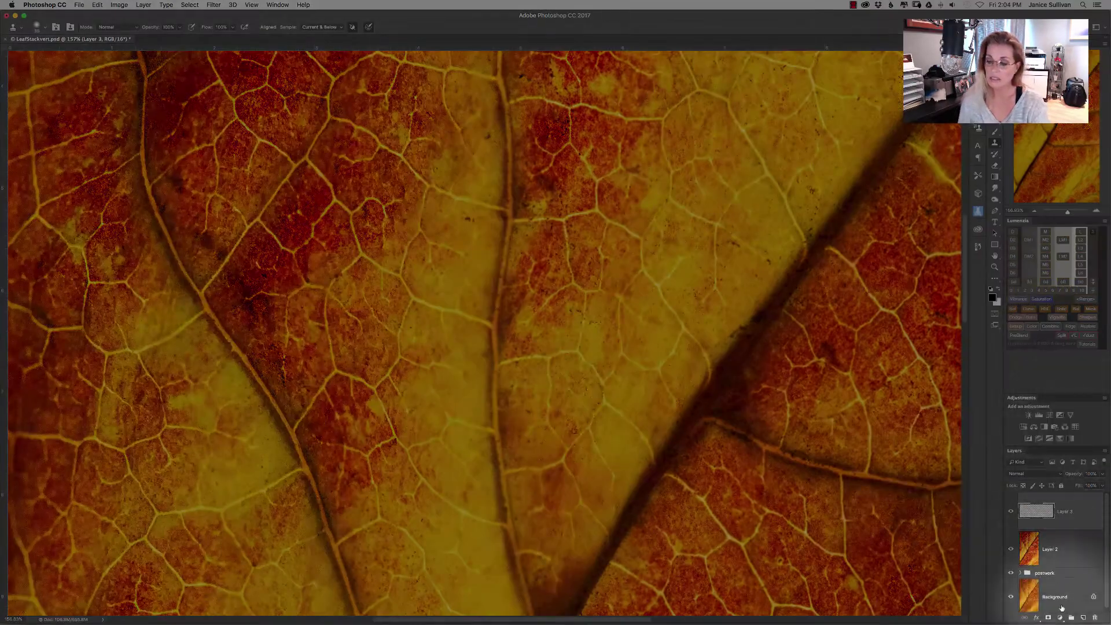
pyautogui.click(1081, 618)
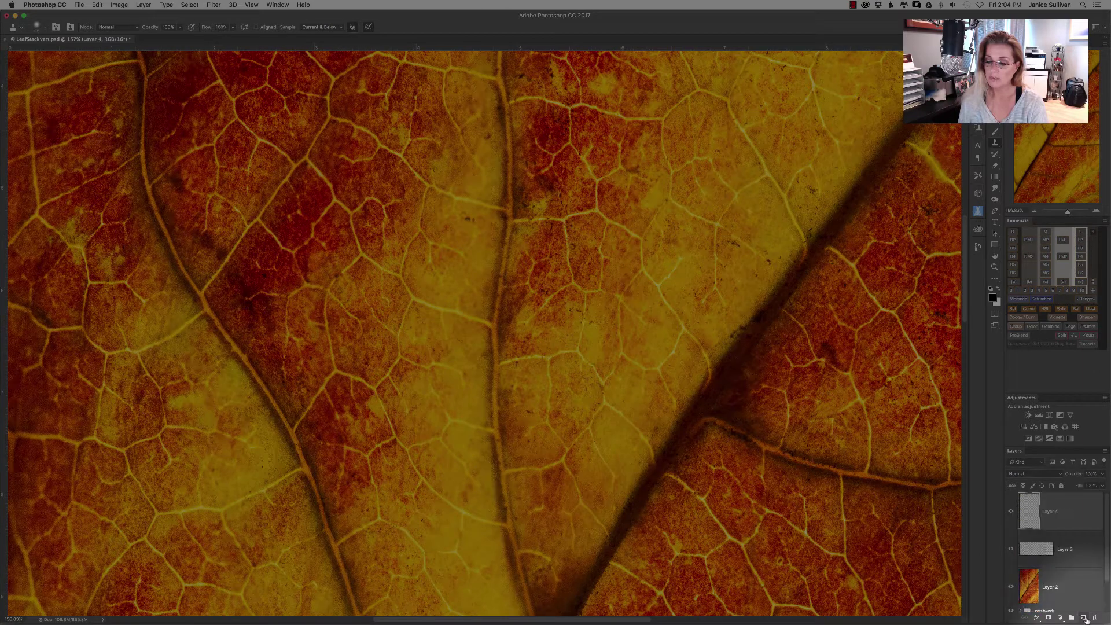
pyautogui.doubleClick(1050, 511)
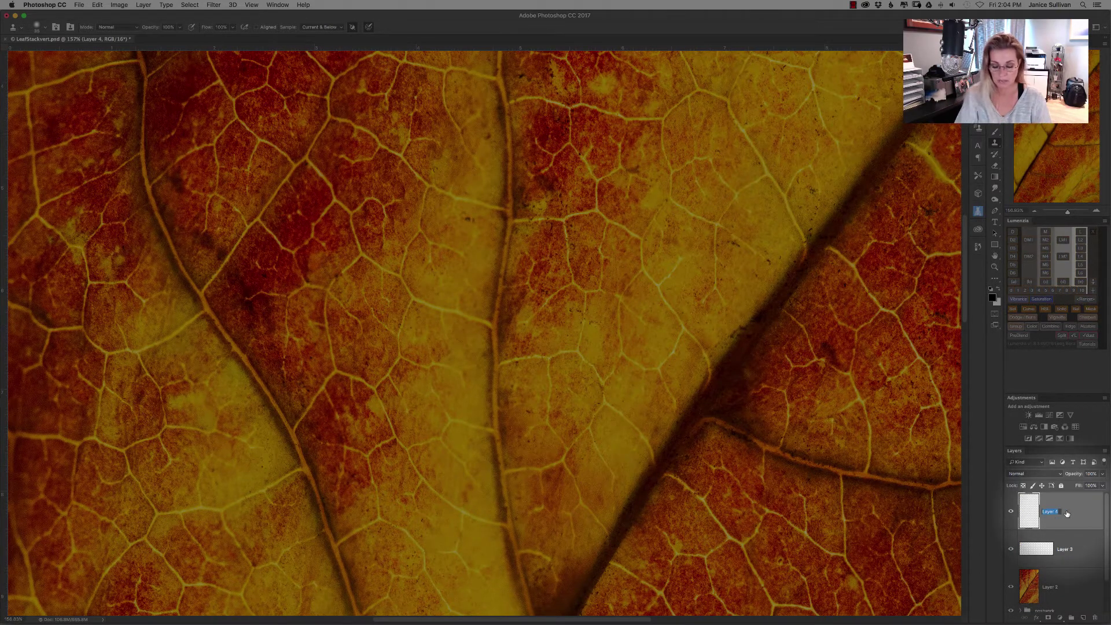
pyautogui.press('BackSpace')
pyautogui.write('Lighten')
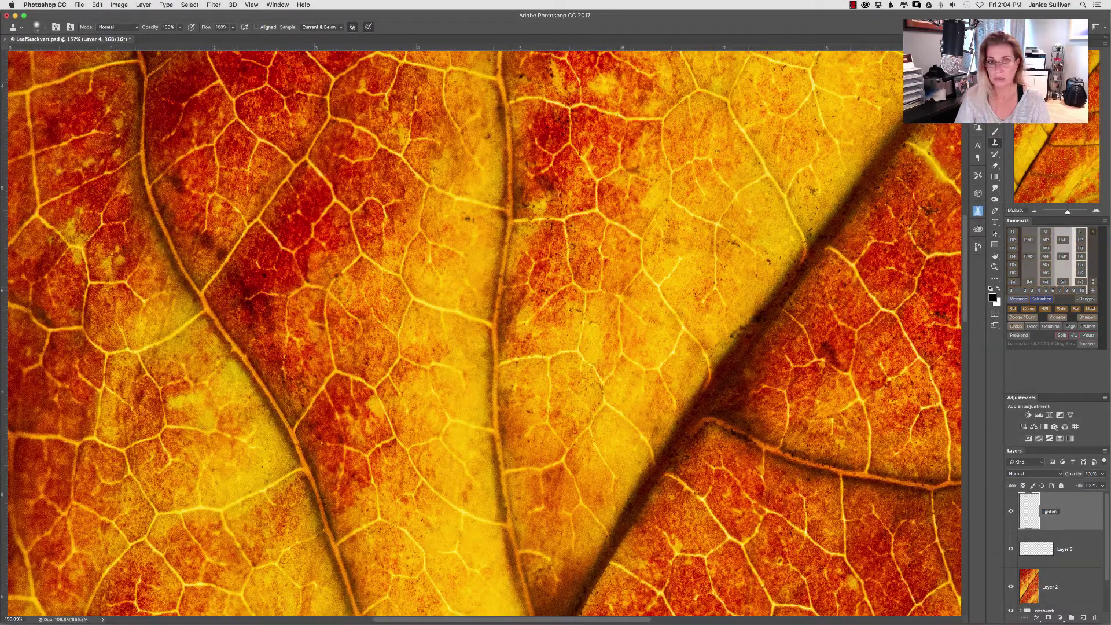
pyautogui.press('Return')
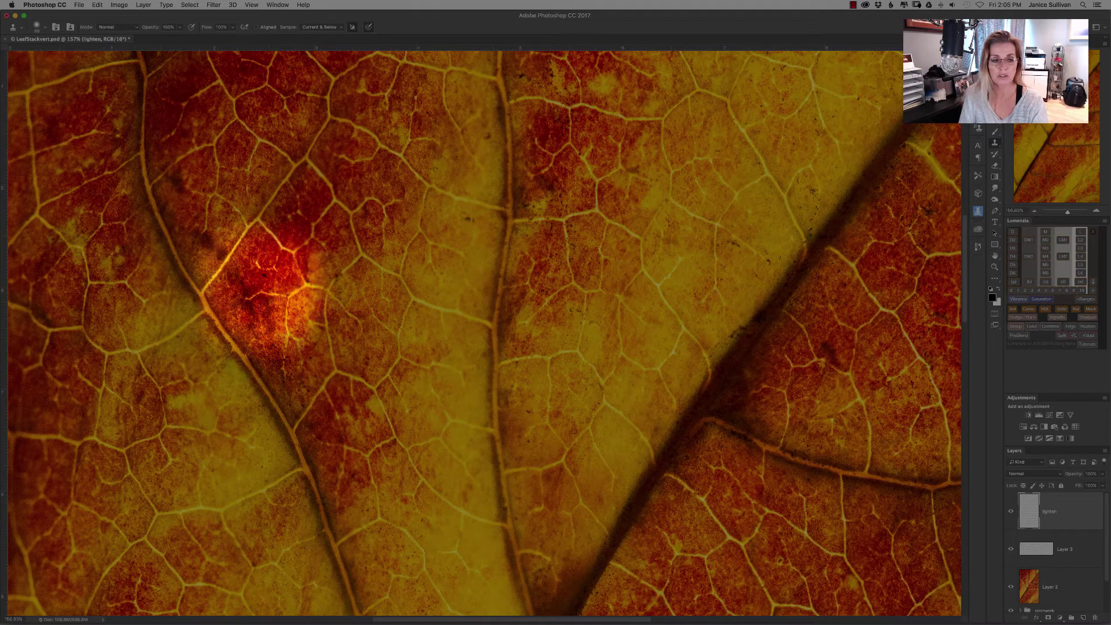
pyautogui.click(315, 301)
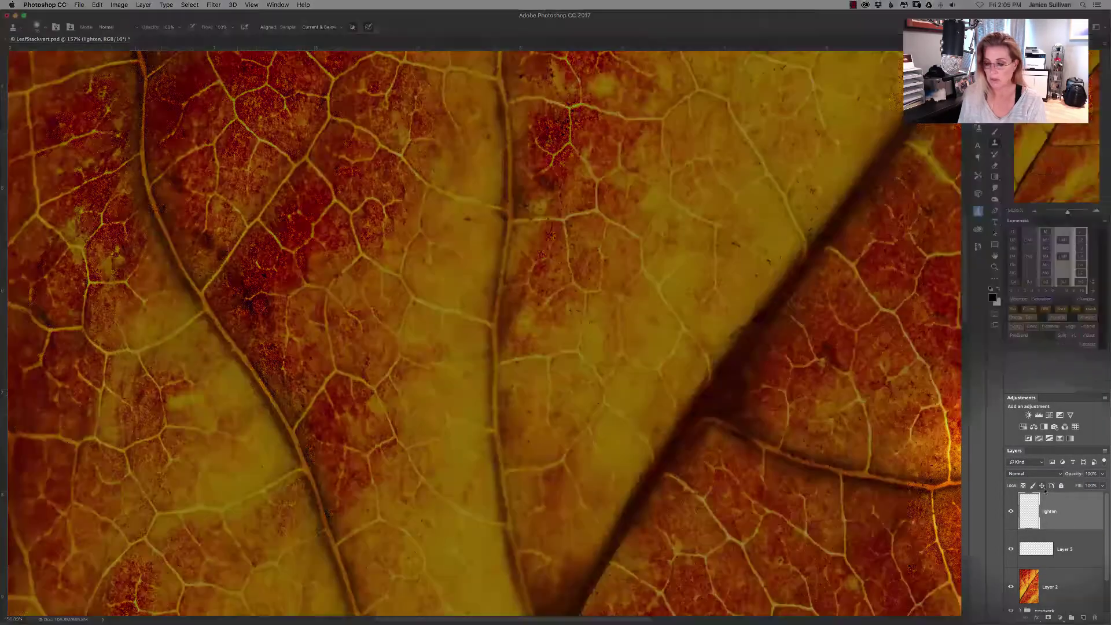
# Step: Set the lighten layer's blend mode to Lighten
pyautogui.click(1031, 475)
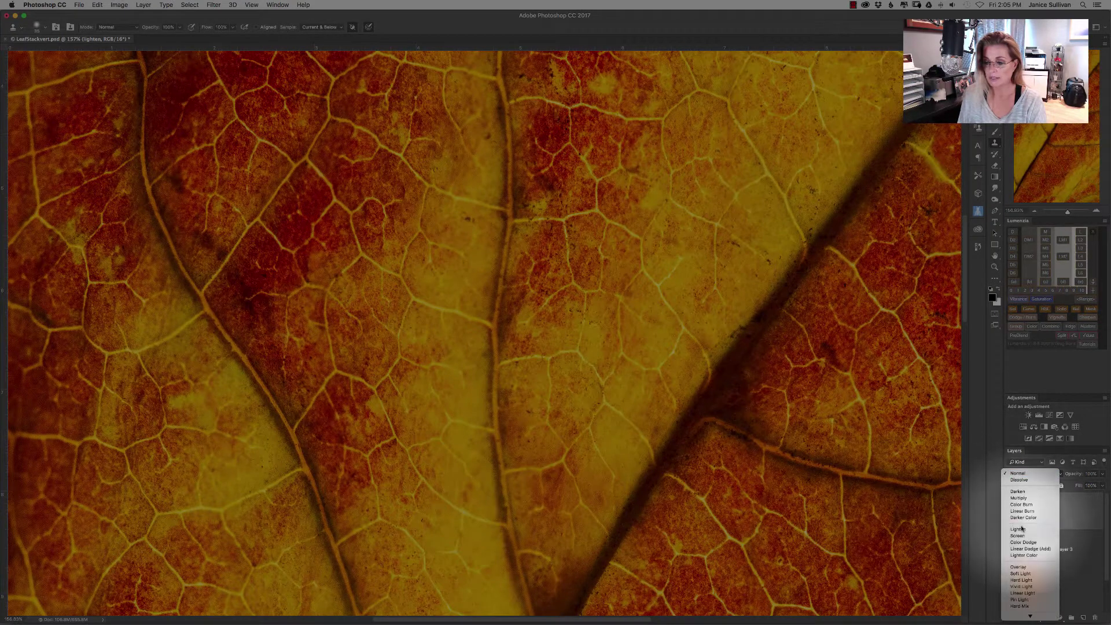
pyautogui.click(1043, 555)
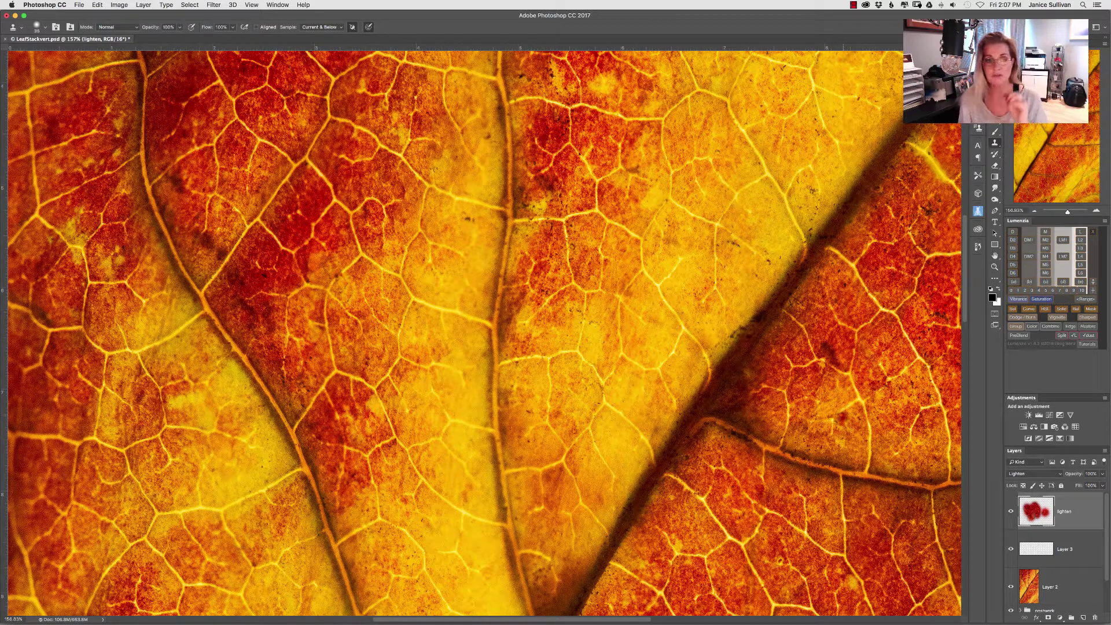
# Step: Add a new layer named 'darken' and set its blend mode to Darken
pyautogui.click(1083, 619)
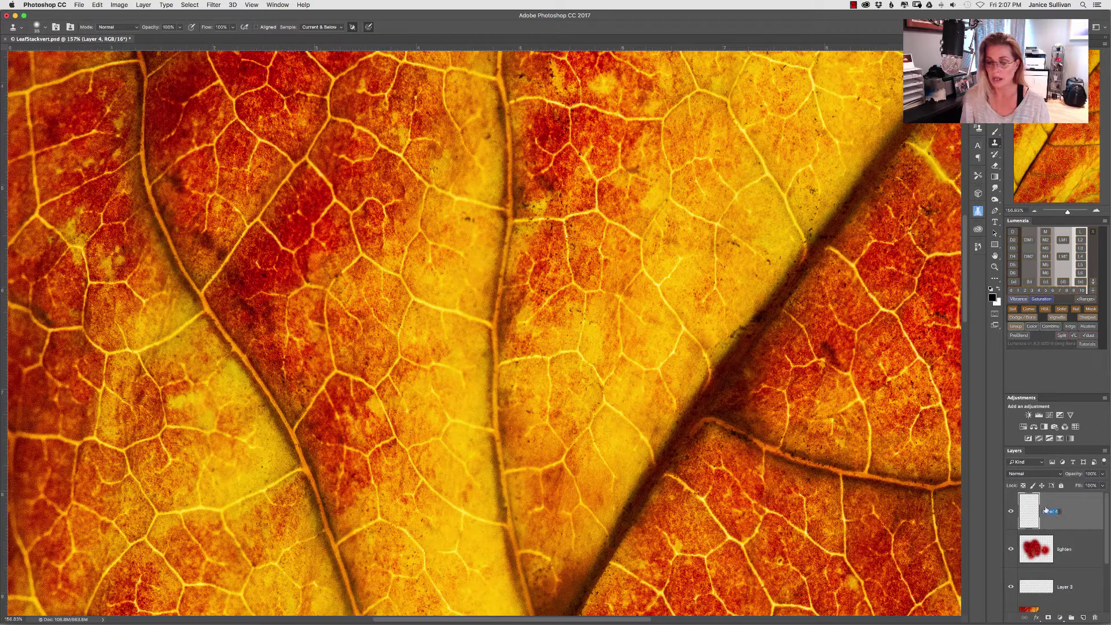
pyautogui.write('darken')
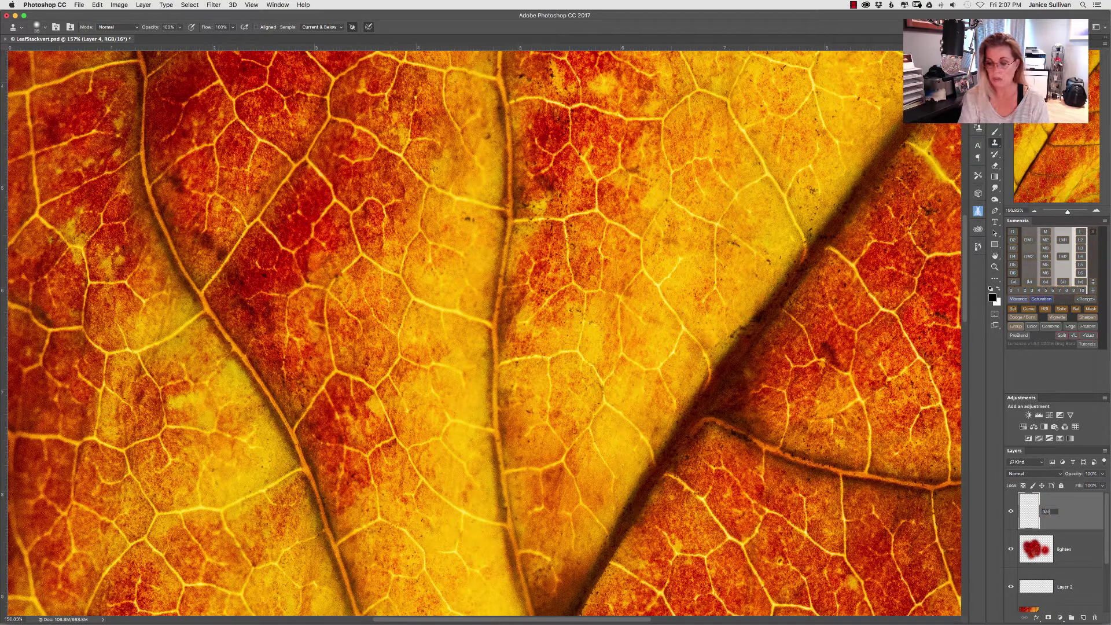
pyautogui.press('Return')
pyautogui.click(1024, 479)
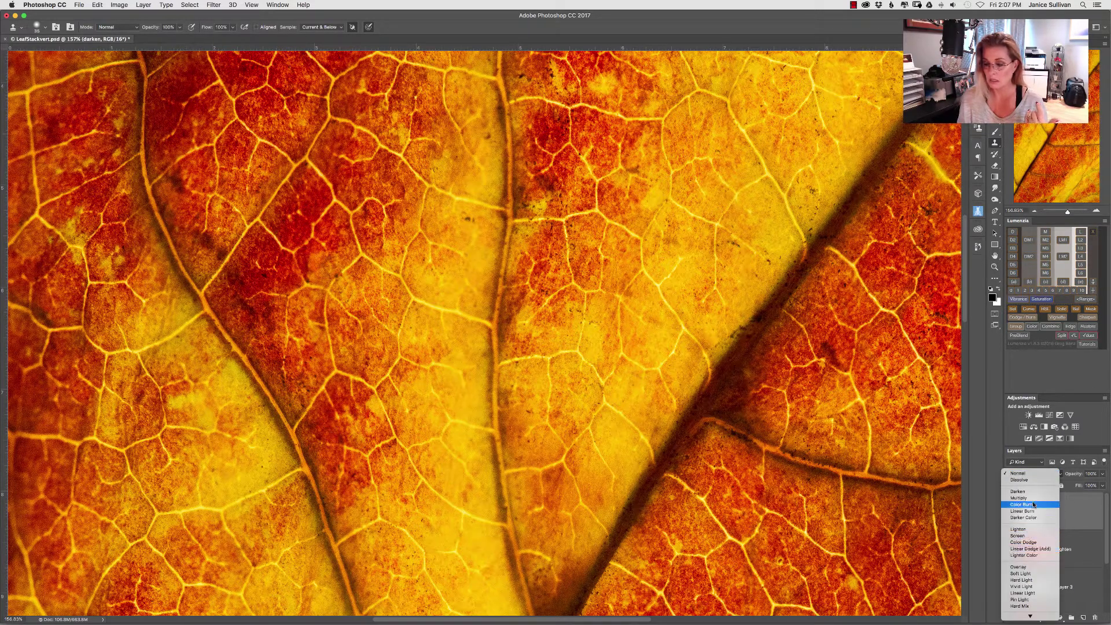
pyautogui.click(1030, 493)
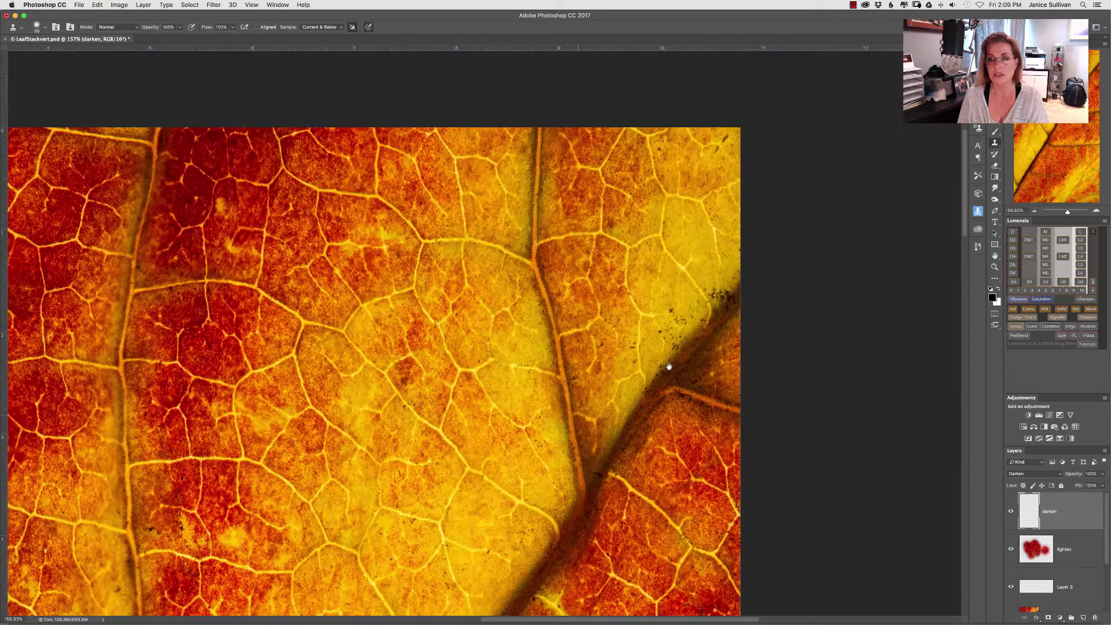
pyautogui.hscroll(-5, 541, 267)
pyautogui.hscroll(-5, 541, 266)
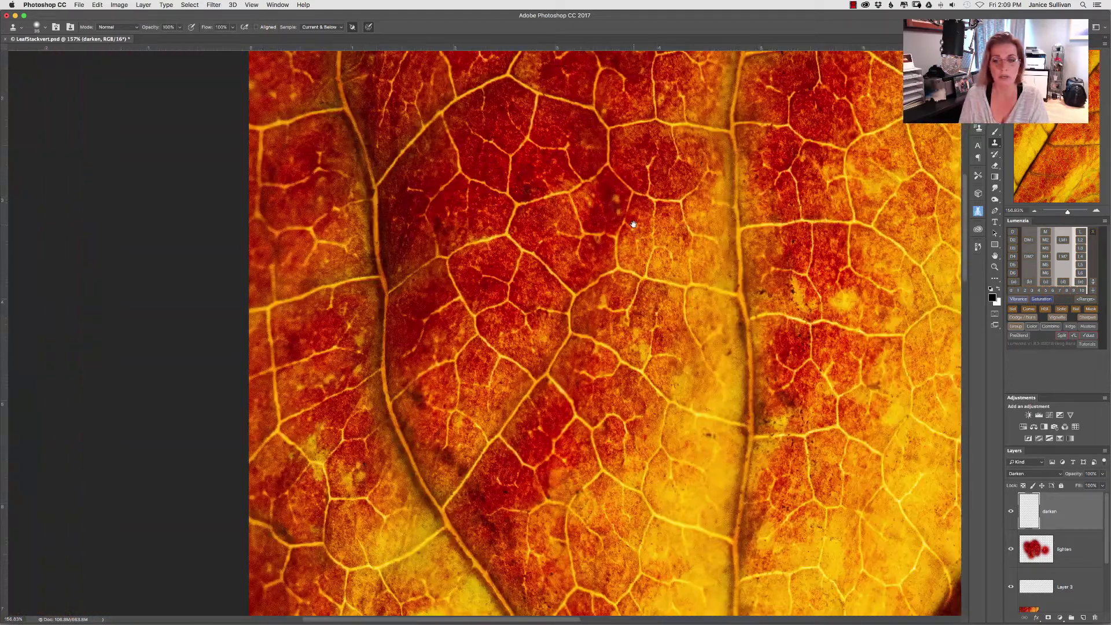
pyautogui.hscroll(2, 675, 354)
pyautogui.hscroll(3, 698, 361)
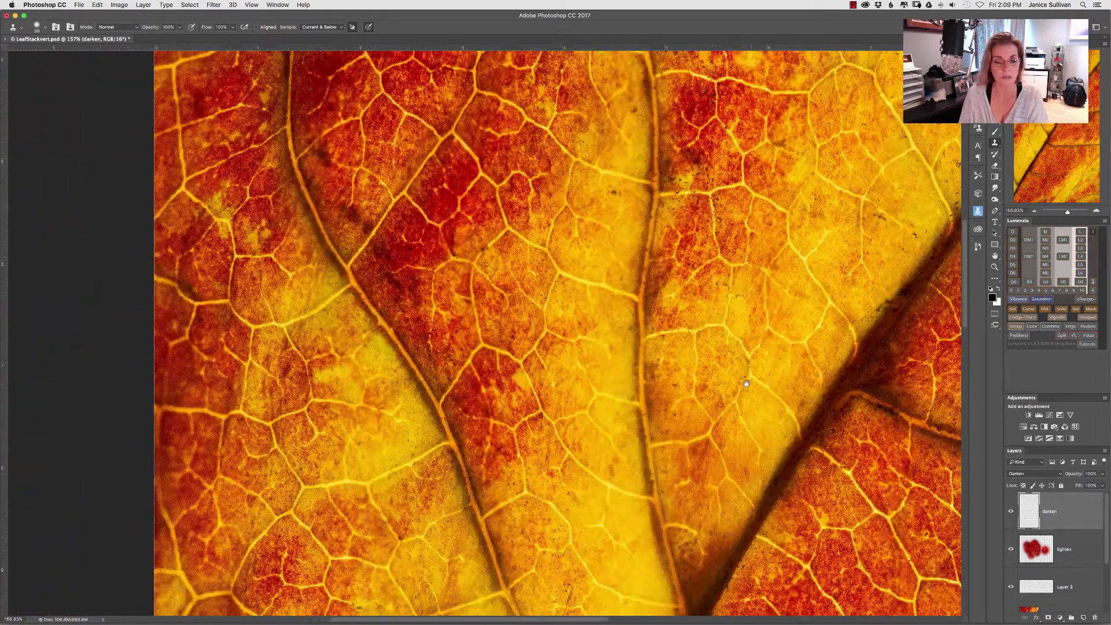
pyautogui.hscroll(3, 722, 367)
pyautogui.hscroll(3, 744, 372)
pyautogui.scroll(-2, 767, 378)
pyautogui.scroll(-2, 764, 352)
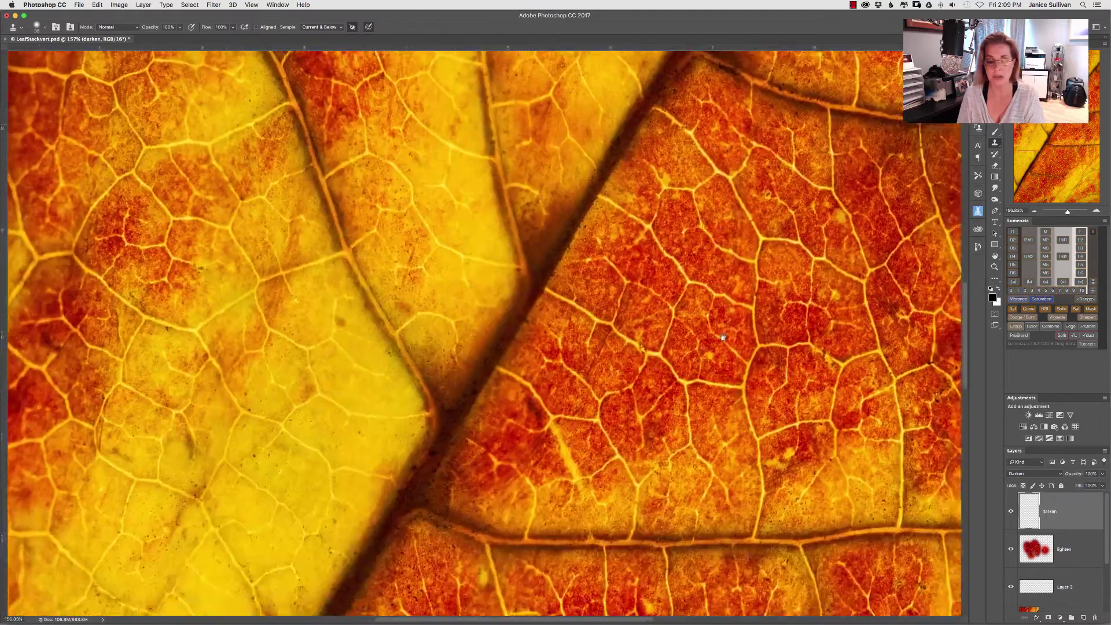
pyautogui.scroll(-2, 760, 326)
pyautogui.scroll(-2, 758, 301)
pyautogui.scroll(-3, 755, 274)
pyautogui.scroll(-2, 738, 273)
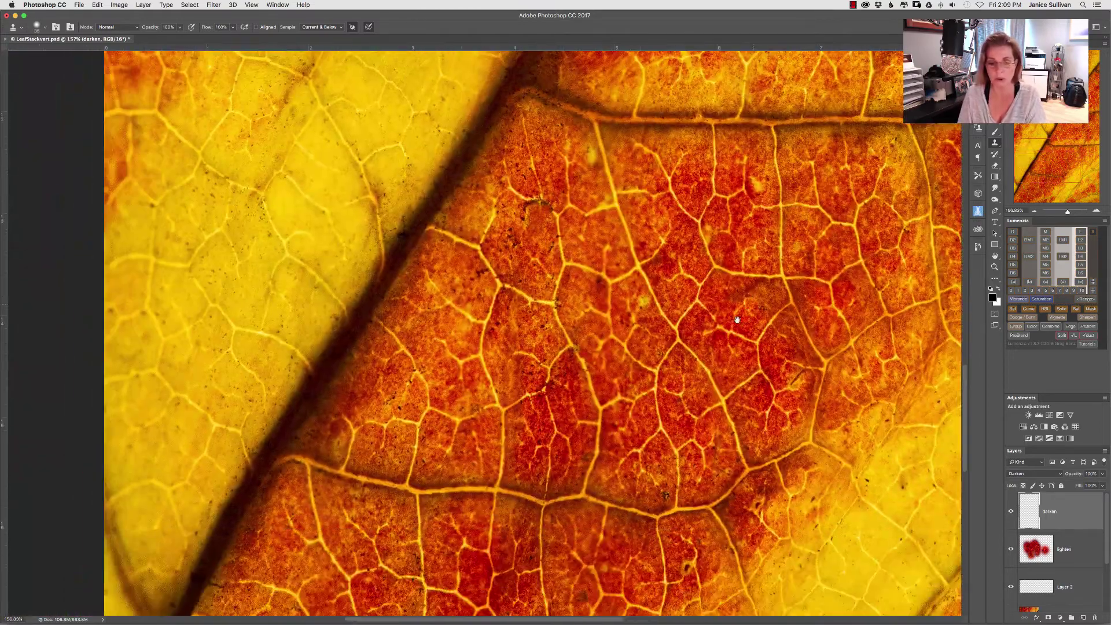
pyautogui.scroll(-3, 721, 270)
pyautogui.hscroll(-3, 719, 271)
pyautogui.scroll(2, 720, 271)
pyautogui.hscroll(1, 721, 287)
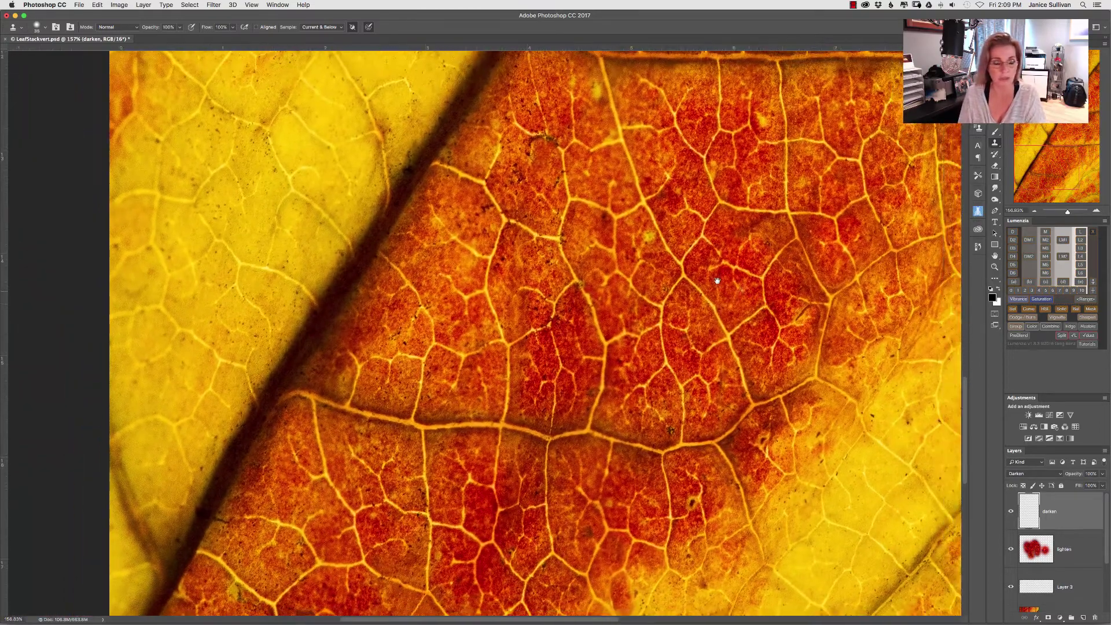
pyautogui.hscroll(4, 721, 299)
pyautogui.hscroll(2, 723, 319)
pyautogui.scroll(-2, 723, 320)
pyautogui.hscroll(2, 706, 293)
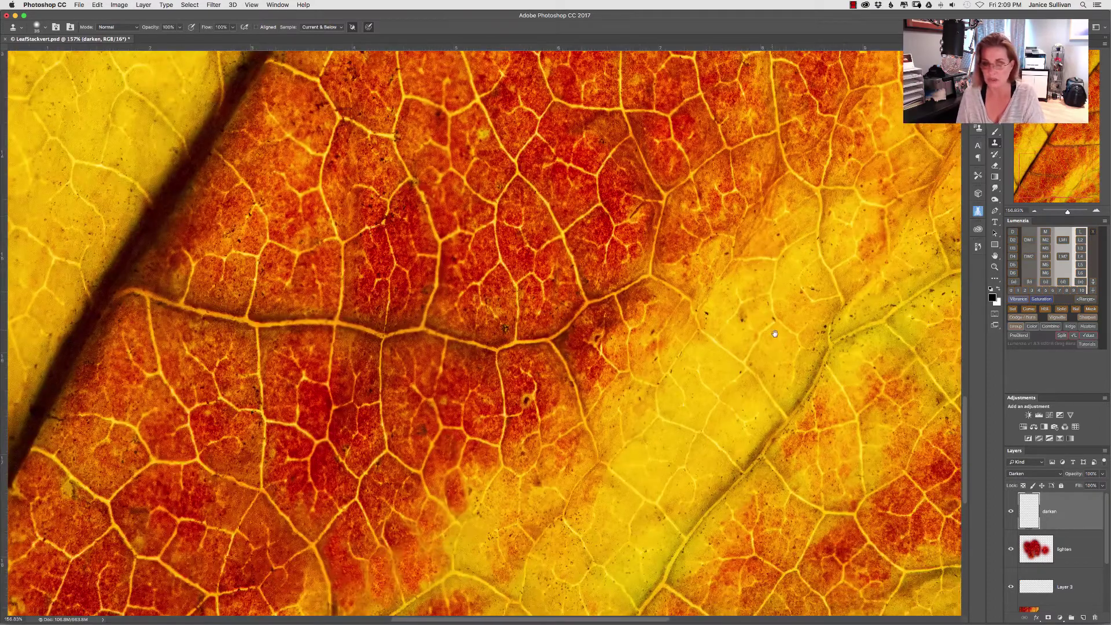
pyautogui.scroll(-1, 773, 331)
pyautogui.hscroll(2, 764, 323)
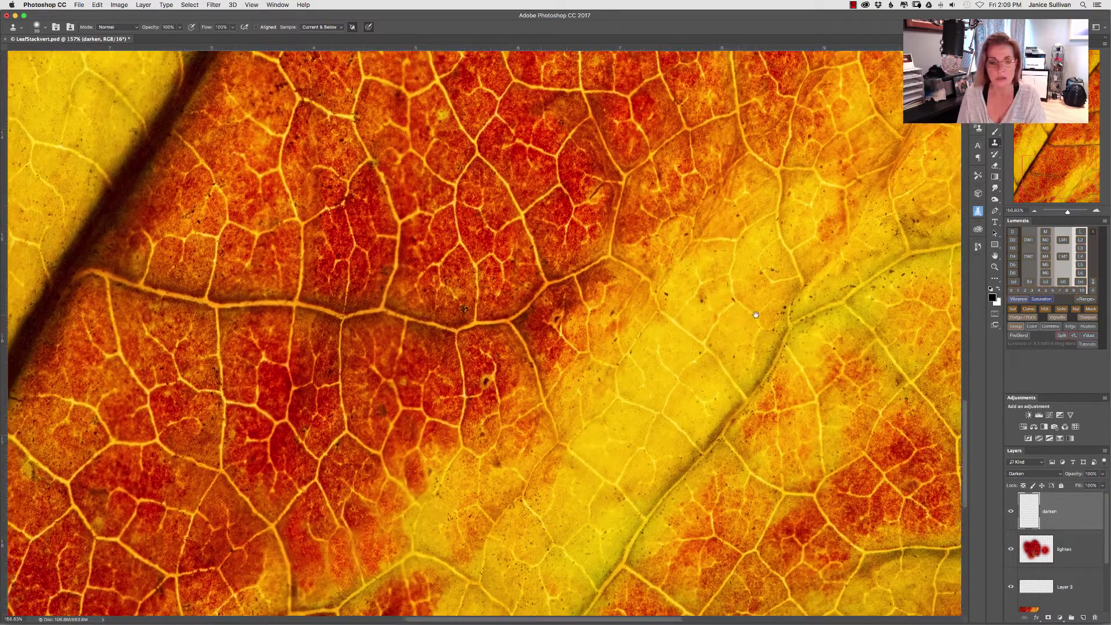
pyautogui.hscroll(-2, 755, 317)
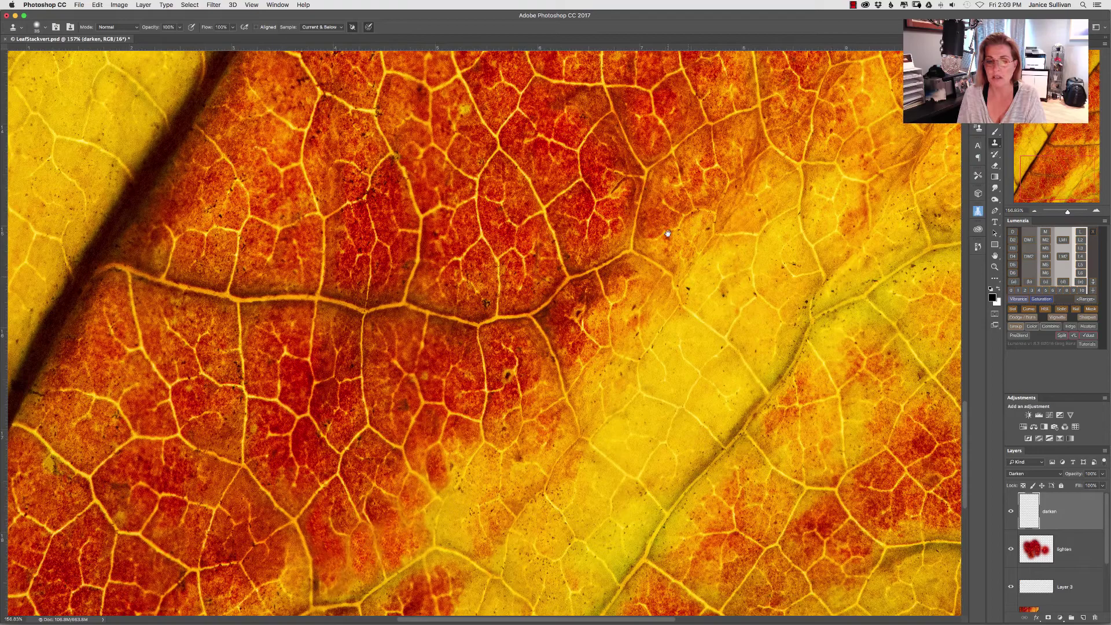
pyautogui.scroll(2, 667, 234)
pyautogui.scroll(2, 686, 191)
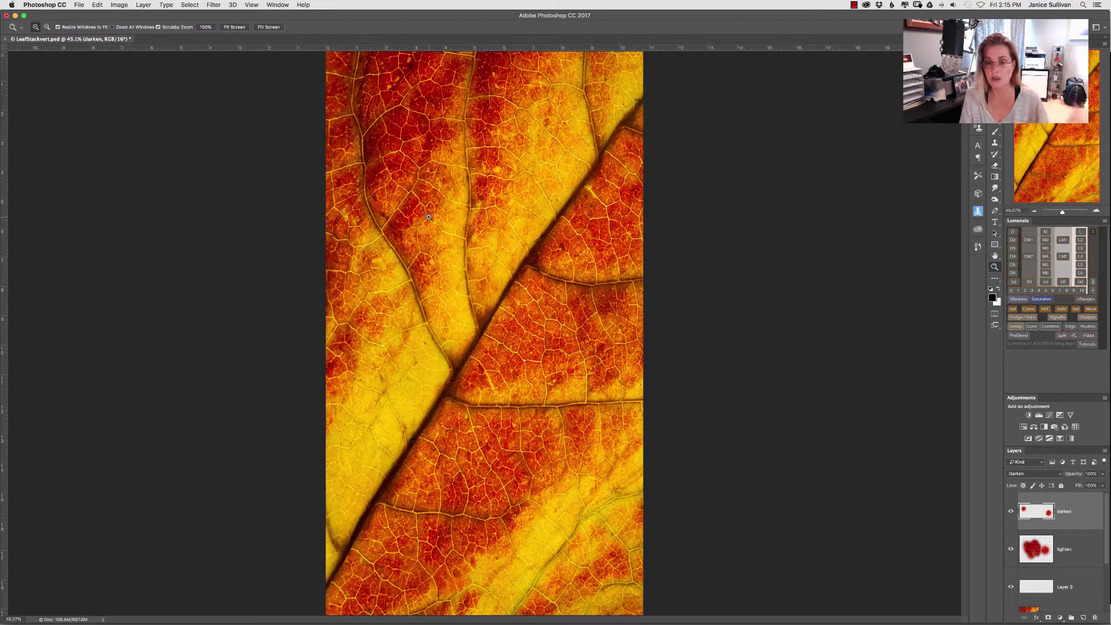
pyautogui.click(191, 7)
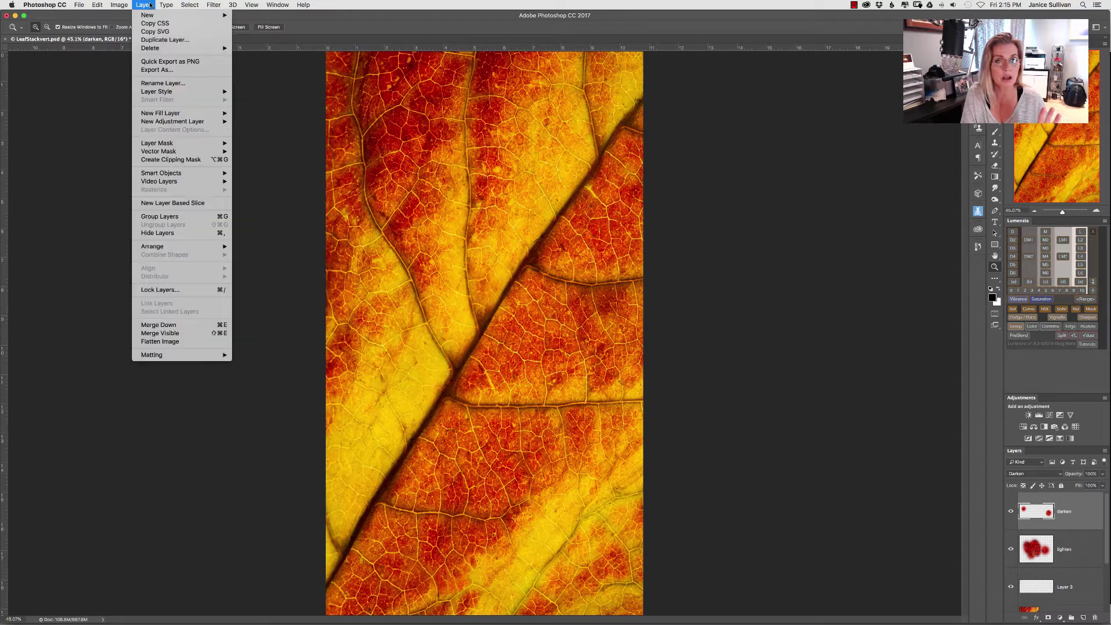
pyautogui.moveTo(134, 28)
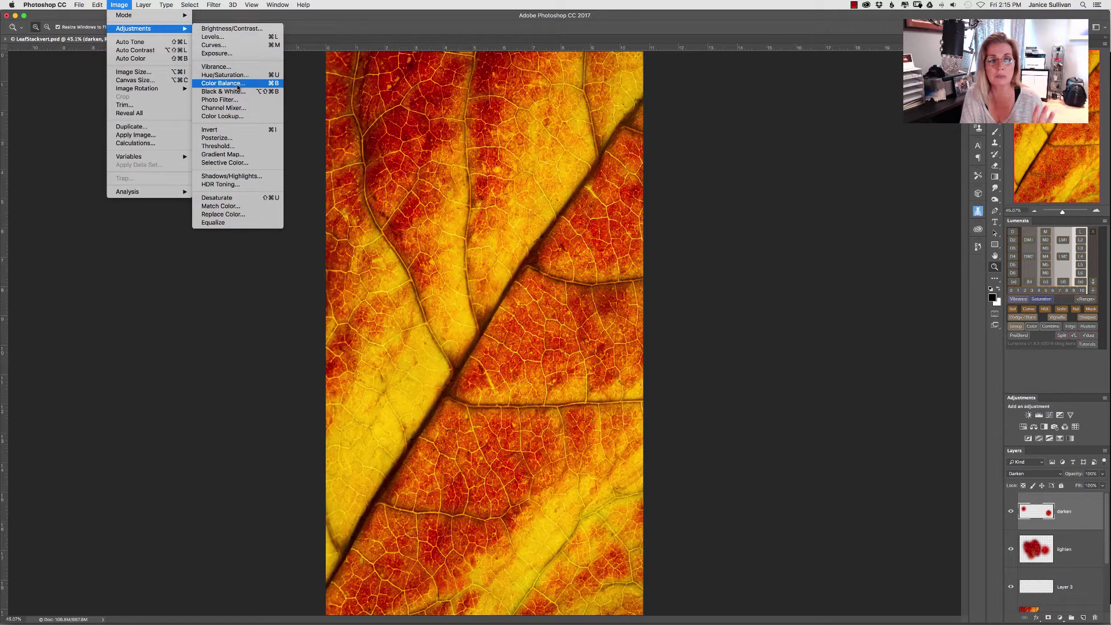
pyautogui.click(260, 17)
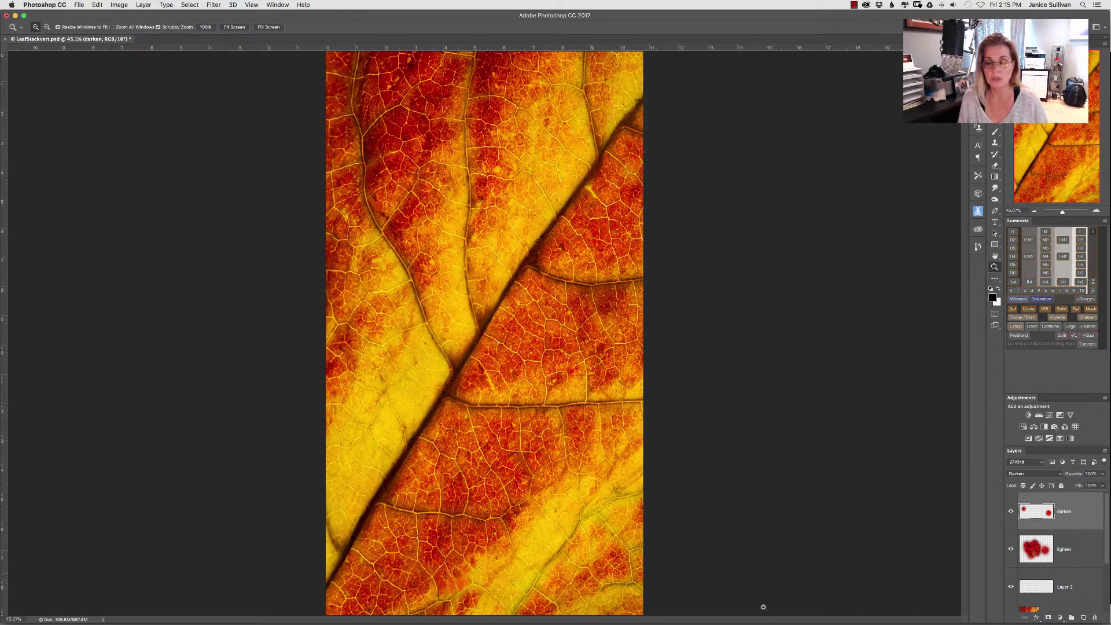
pyautogui.moveTo(603, 606)
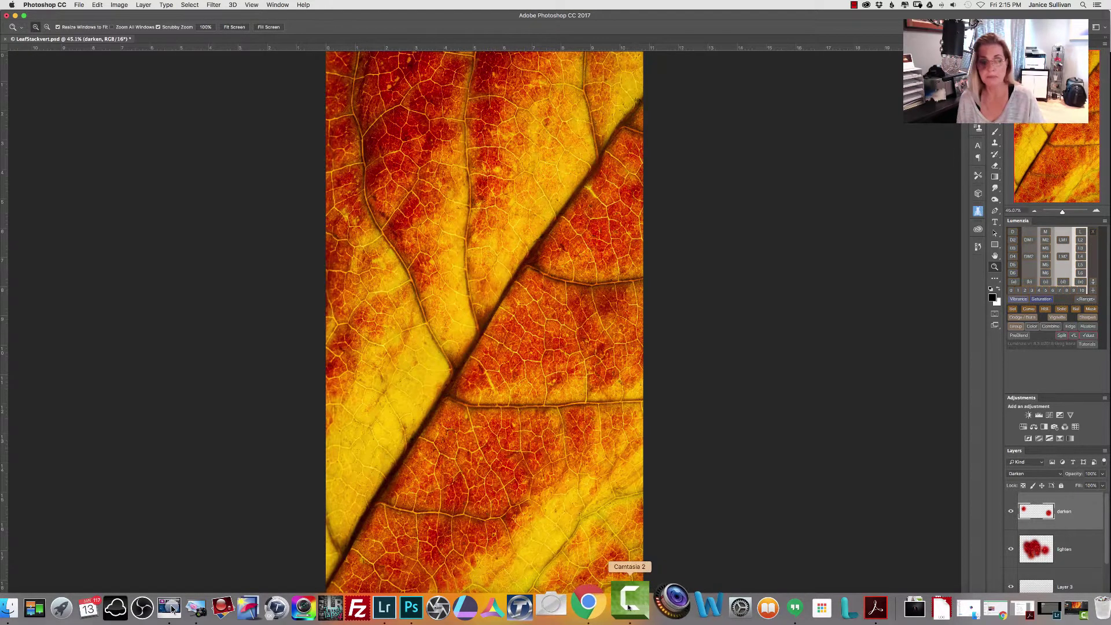
pyautogui.moveTo(556, 621)
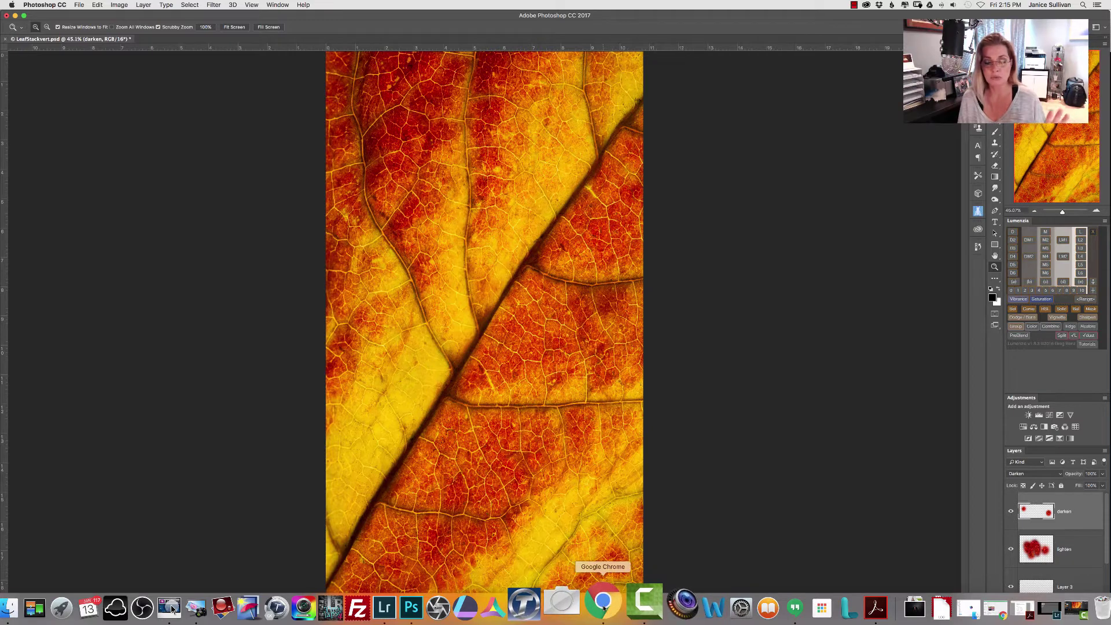
# Step: Switch to Google Chrome to view Macphun's Luminar product page
pyautogui.click(602, 602)
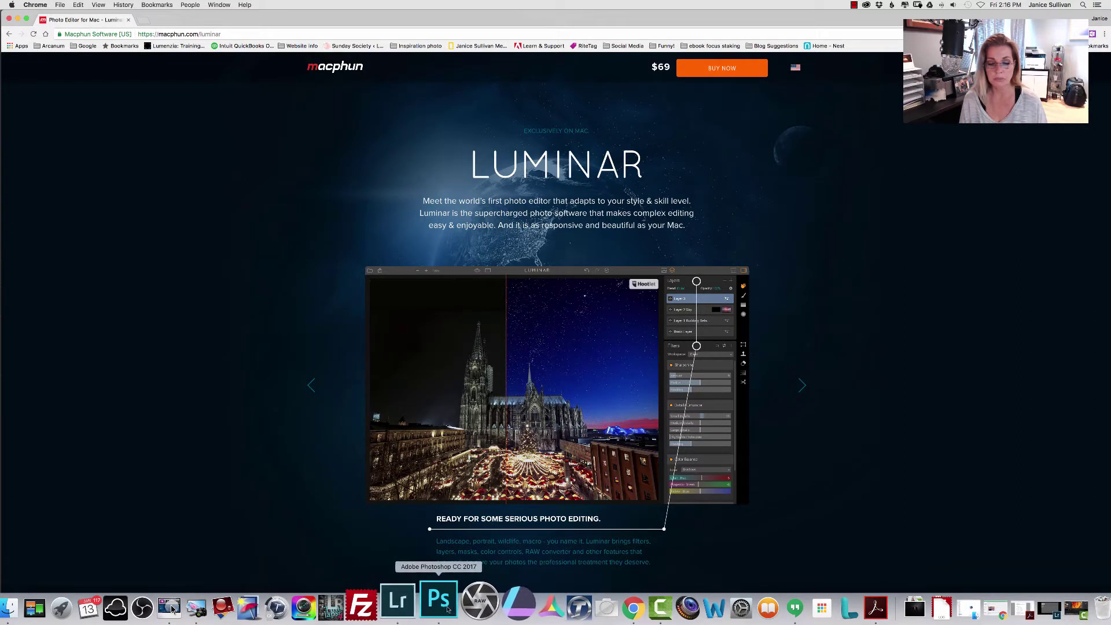
# Step: Return to Photoshop and run Filter > Macphun Software > Luminar on the leaf
pyautogui.click(440, 604)
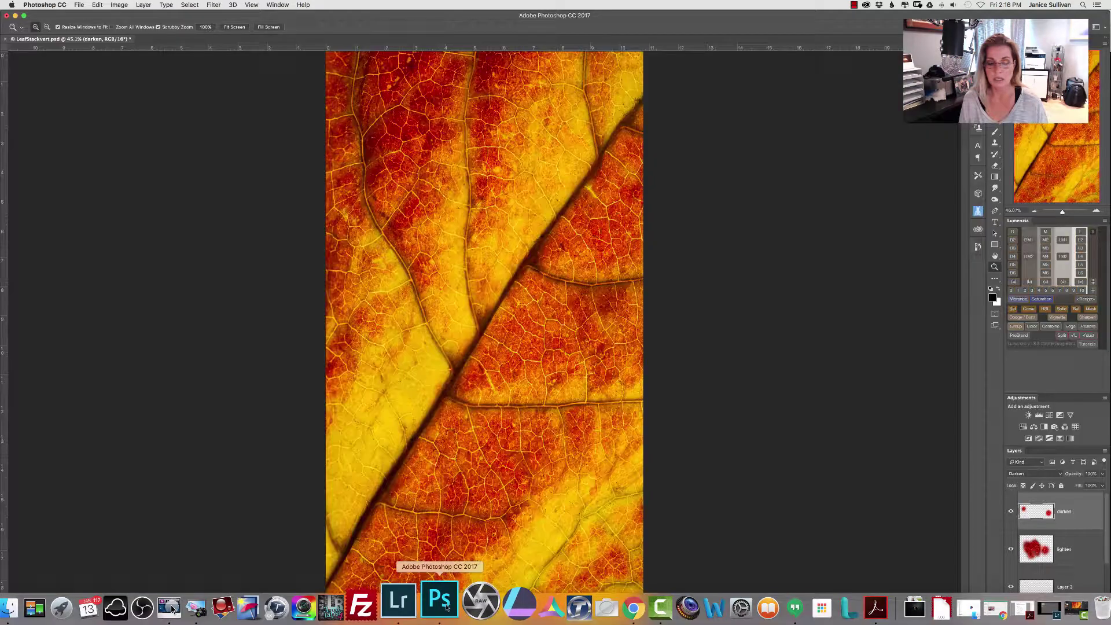
pyautogui.click(213, 5)
pyautogui.moveTo(239, 231)
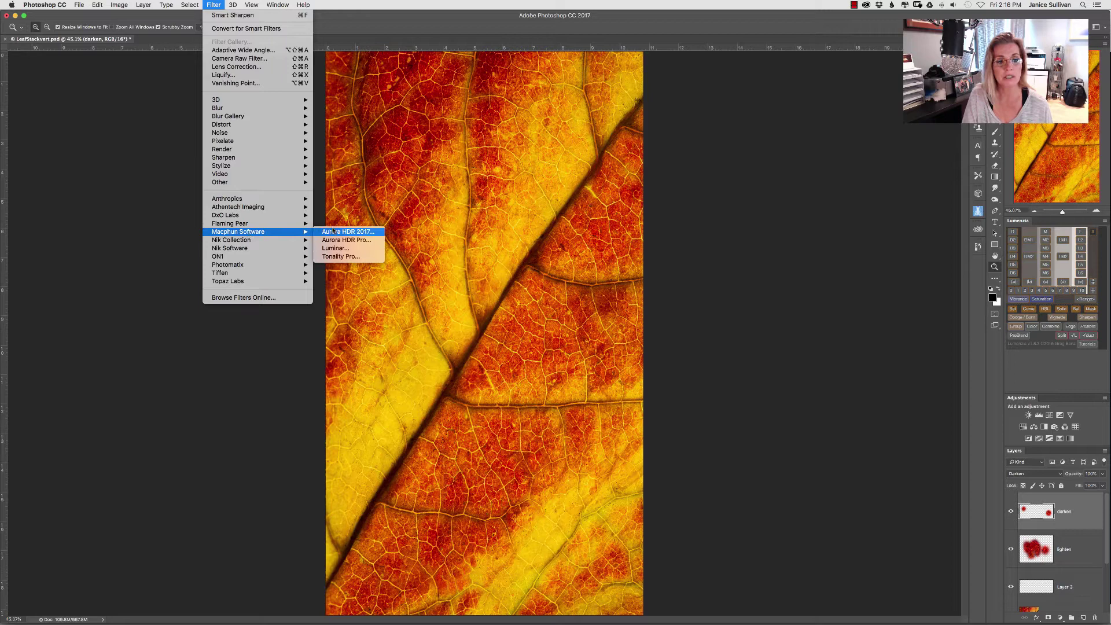
pyautogui.click(346, 249)
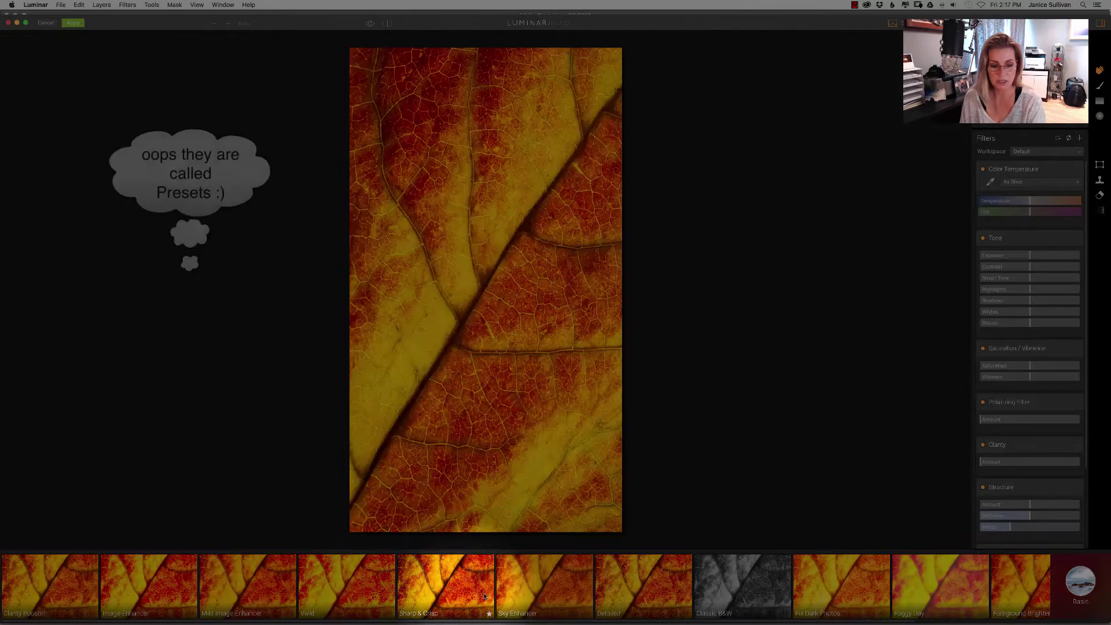
# Step: Apply the Vivid preset to the leaf and lower its Amount to 35
pyautogui.click(354, 587)
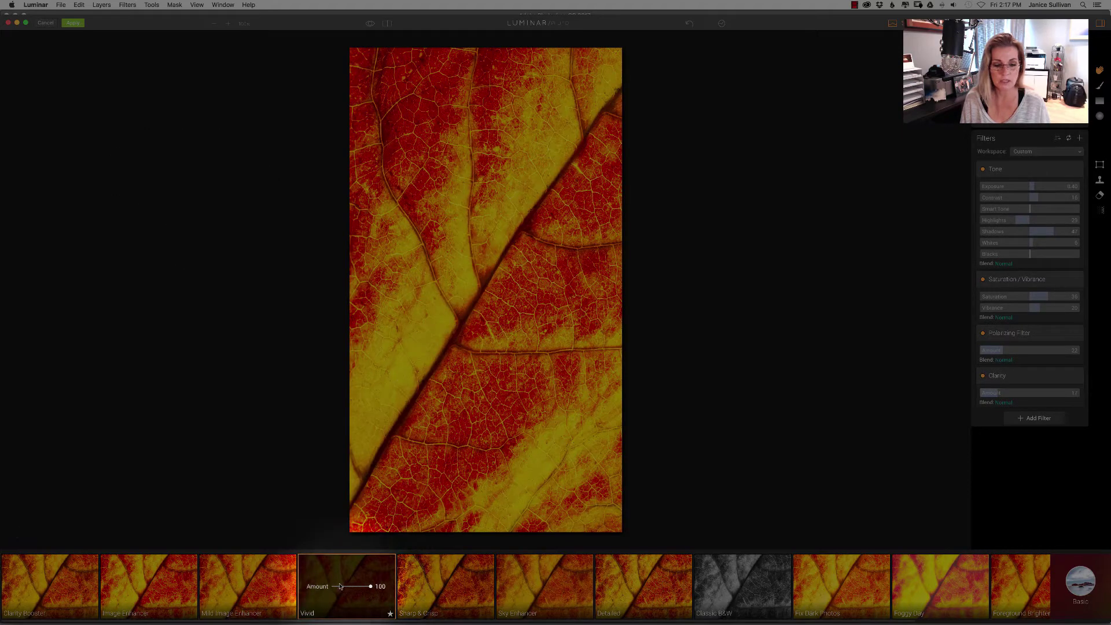
pyautogui.click(345, 586)
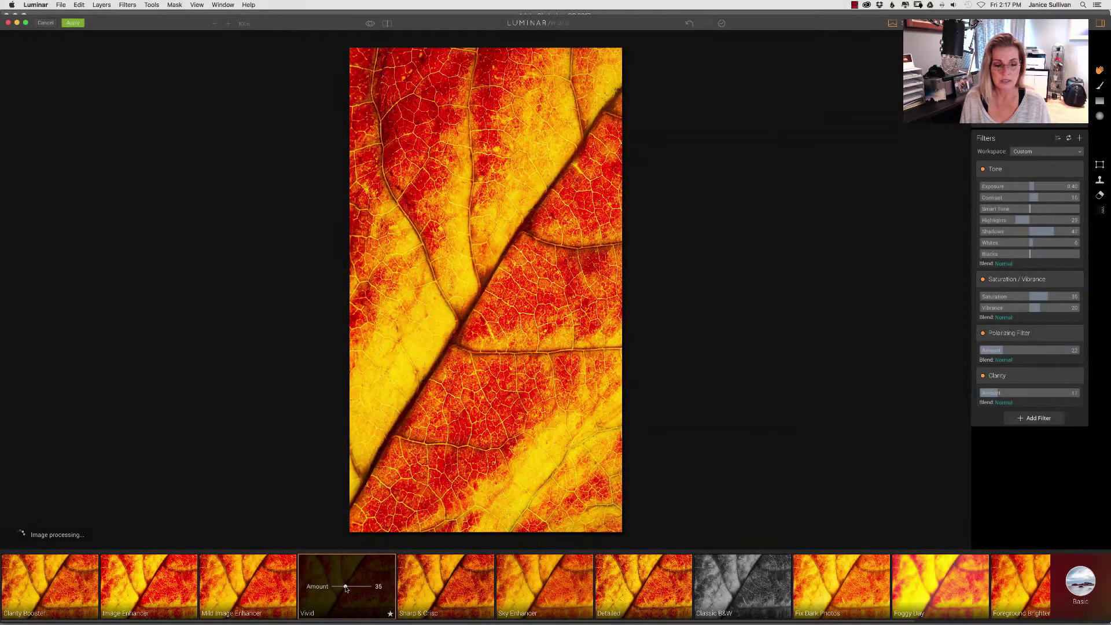